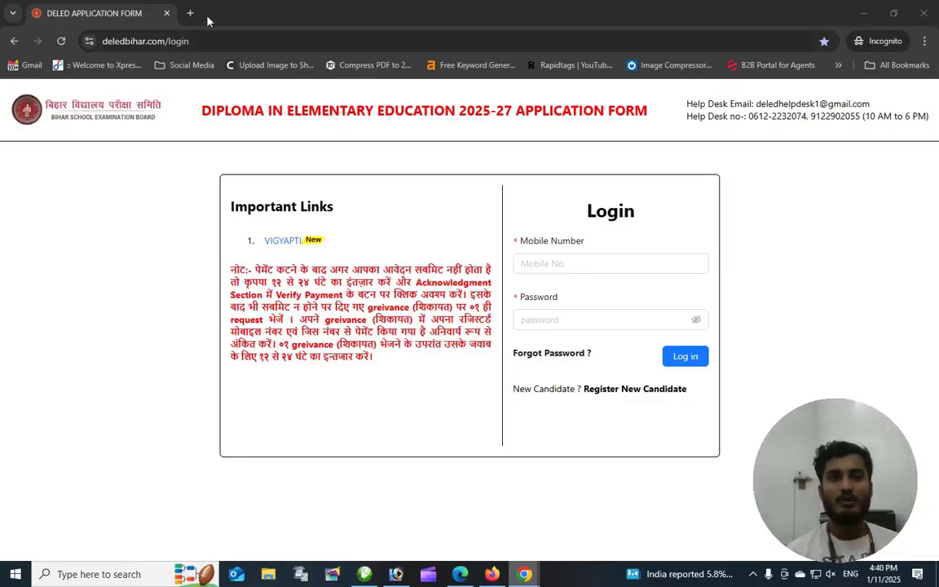
Open a new incognito tab and go to the Google homepage.
left_click(189, 14)
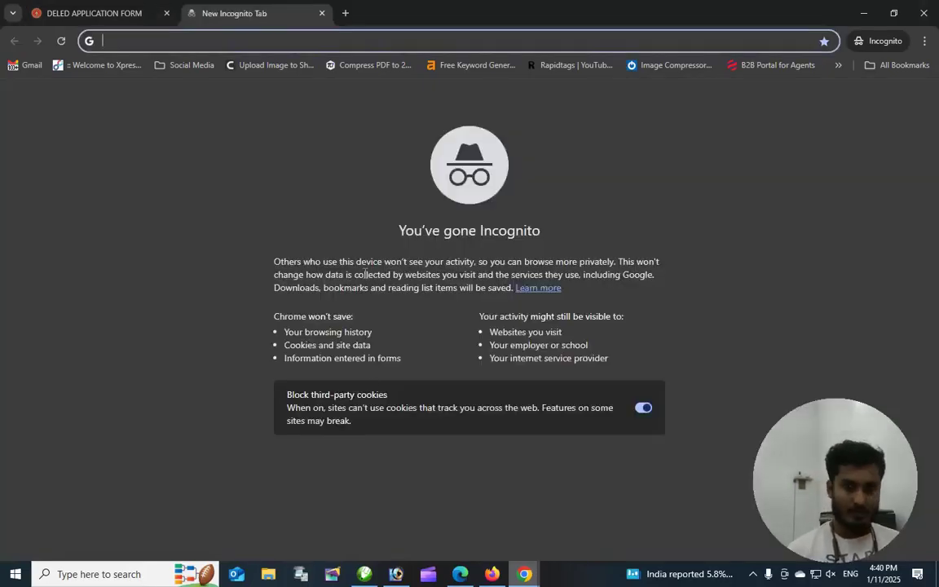
type("google")
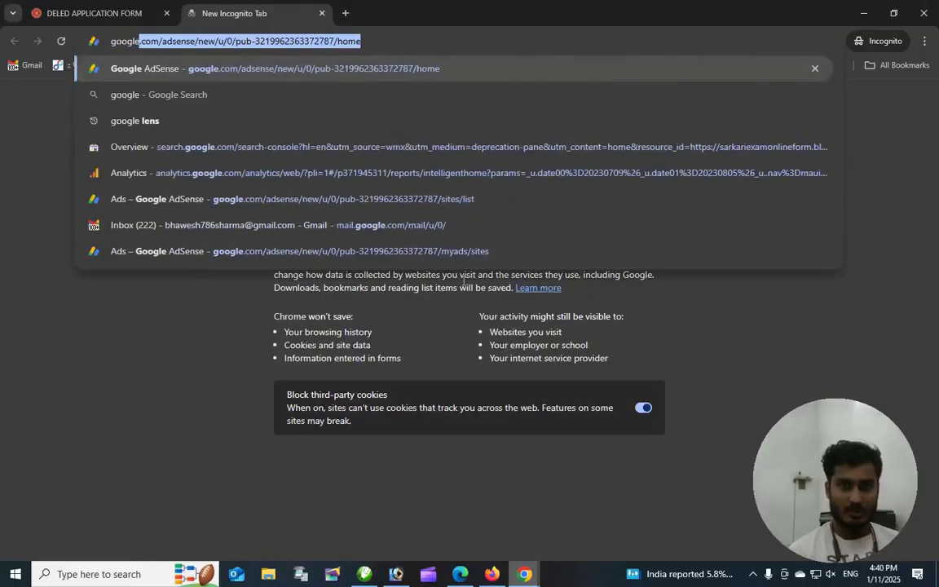
key("Return")
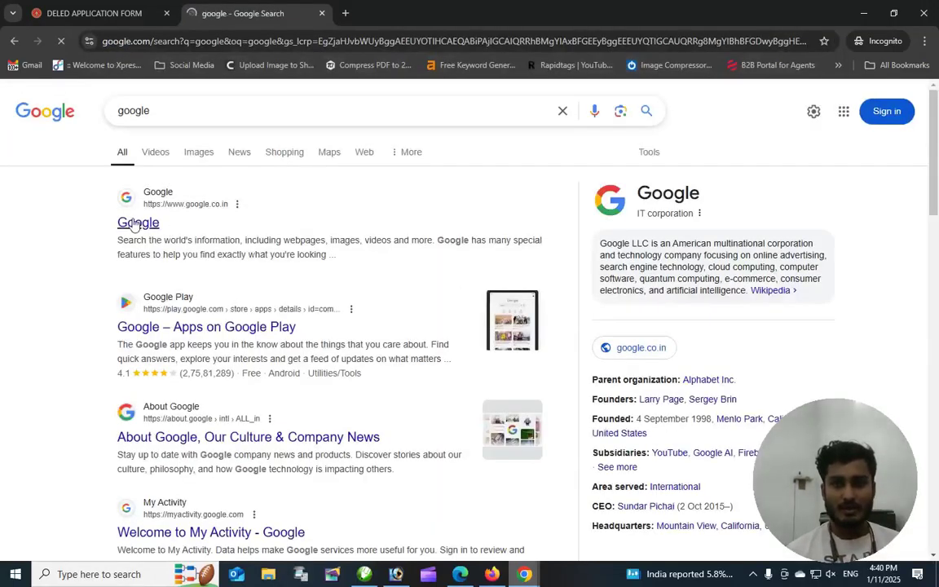
left_click(351, 255)
Search for 'bihar deled', open the DELED APPLICATION FORM site and choose Register New Candidate.
left_click(352, 259)
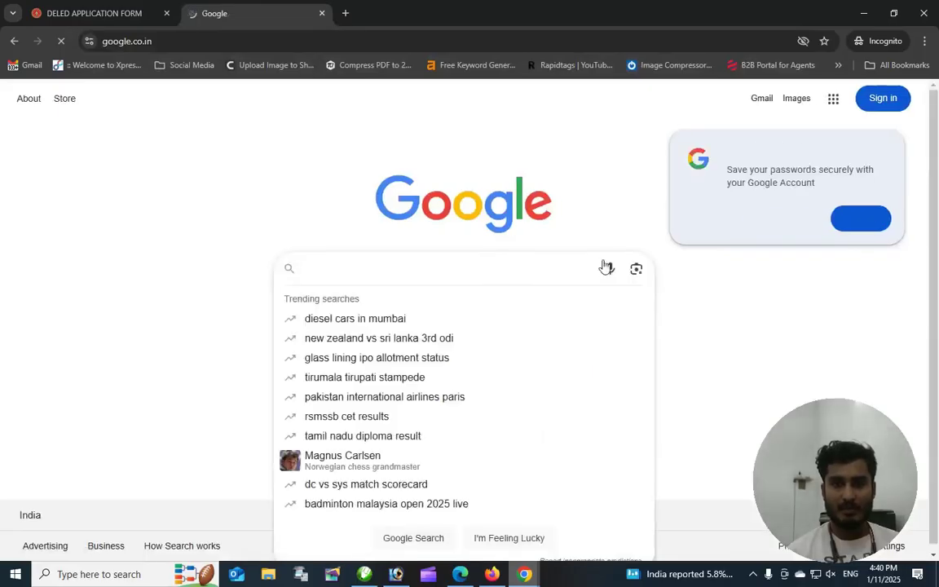
type("bihar deele")
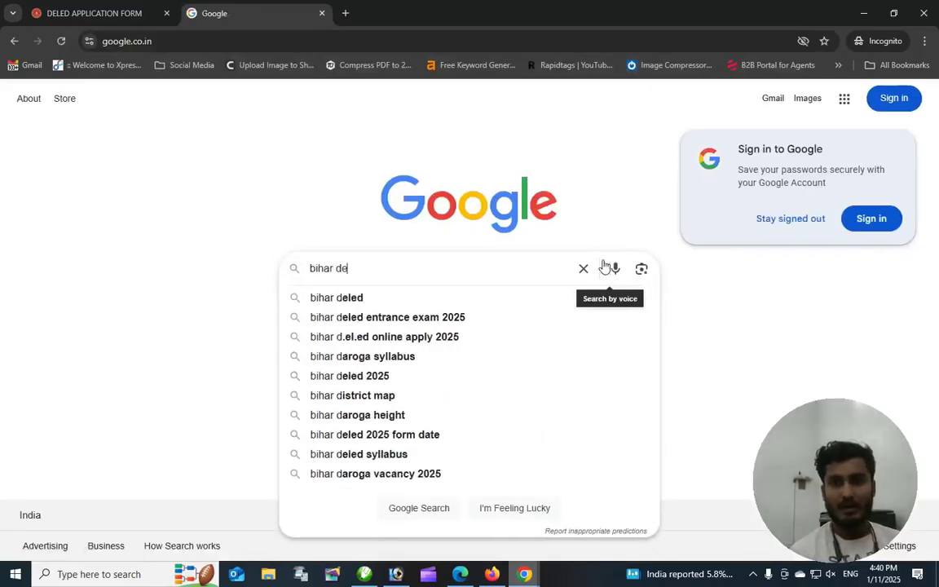
key("BackSpace")
key("BackSpace")
key("BackSpace")
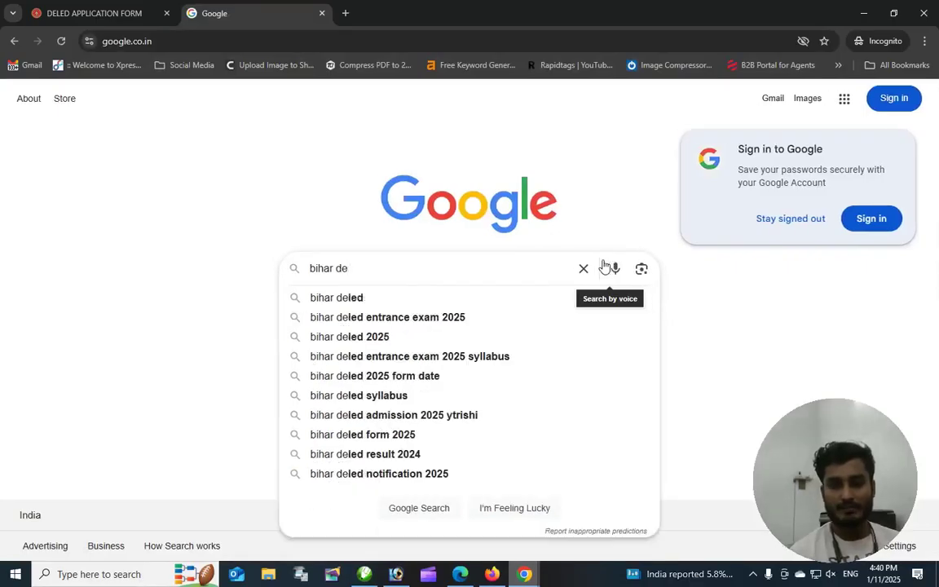
type("led")
key("Return")
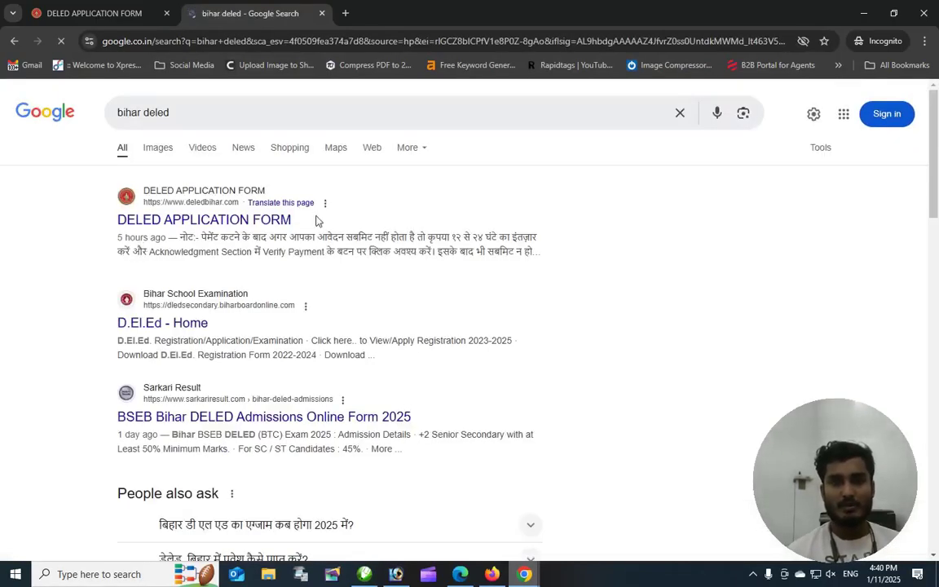
left_click(190, 221)
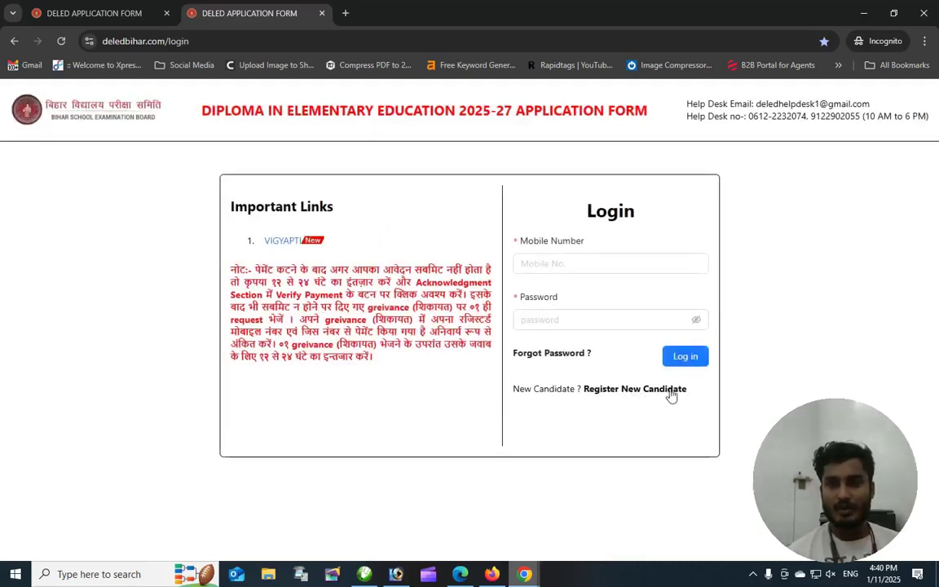
left_click(639, 395)
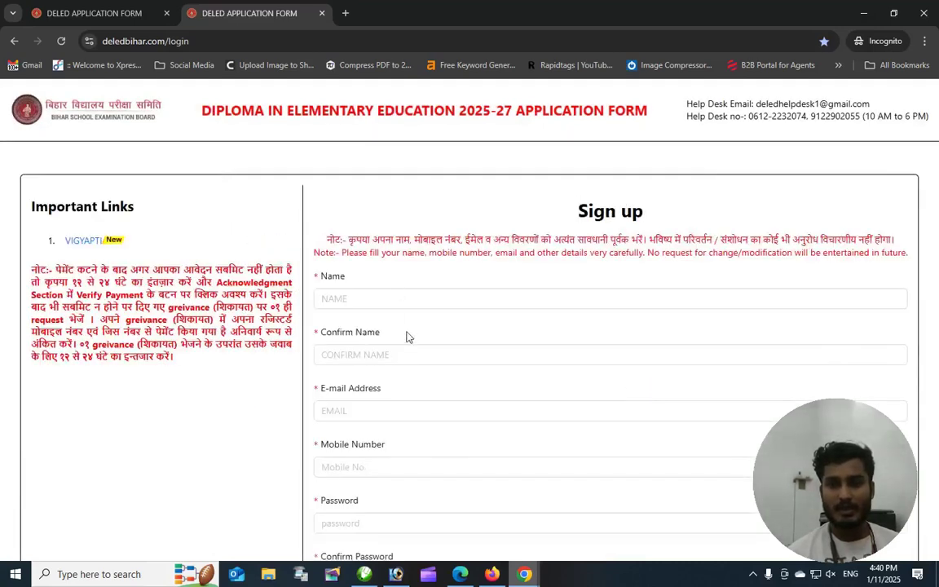
Fill in the candidate's name, confirmed name, e-mail, mobile number, password and confirmed password.
scroll(408, 337, "down", 3)
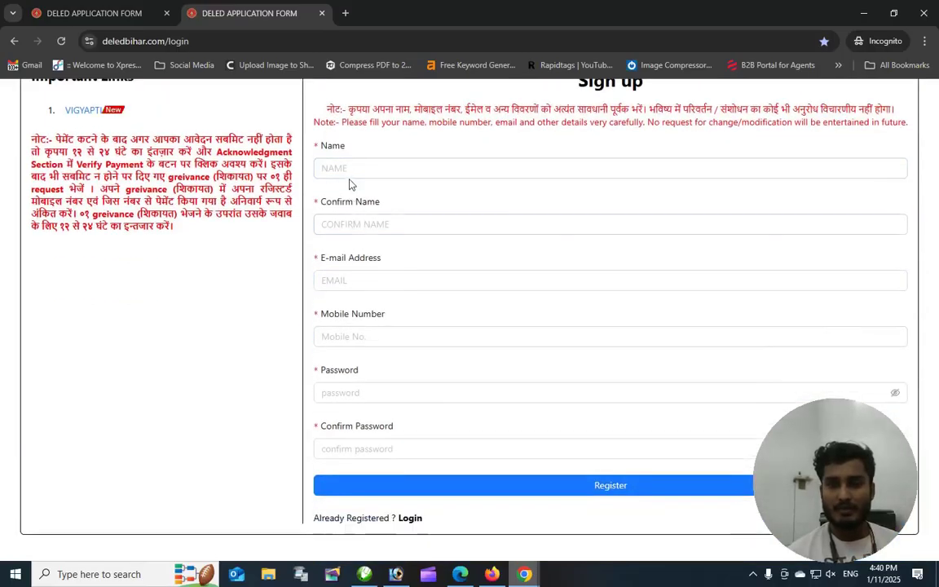
left_click(350, 172)
left_click(329, 228)
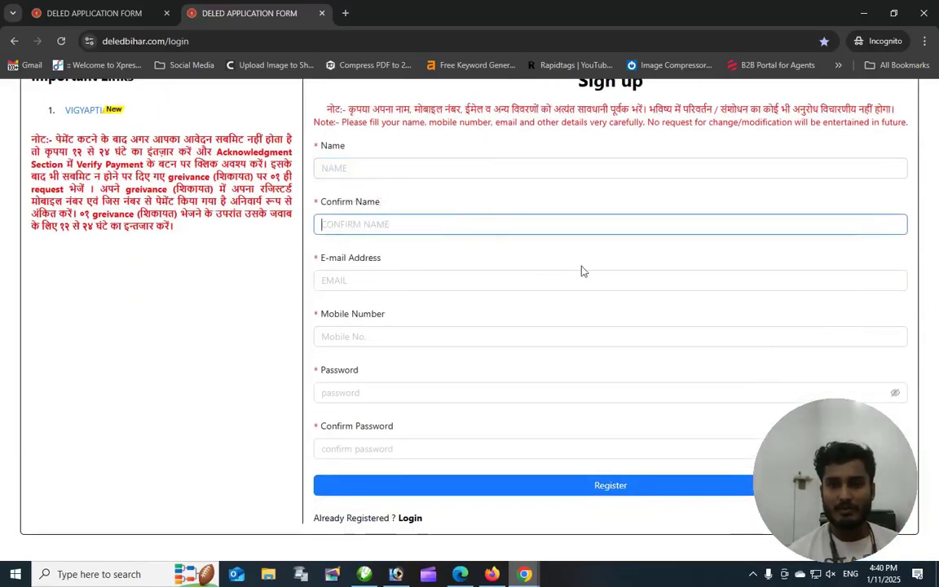
left_click(393, 286)
left_click(420, 338)
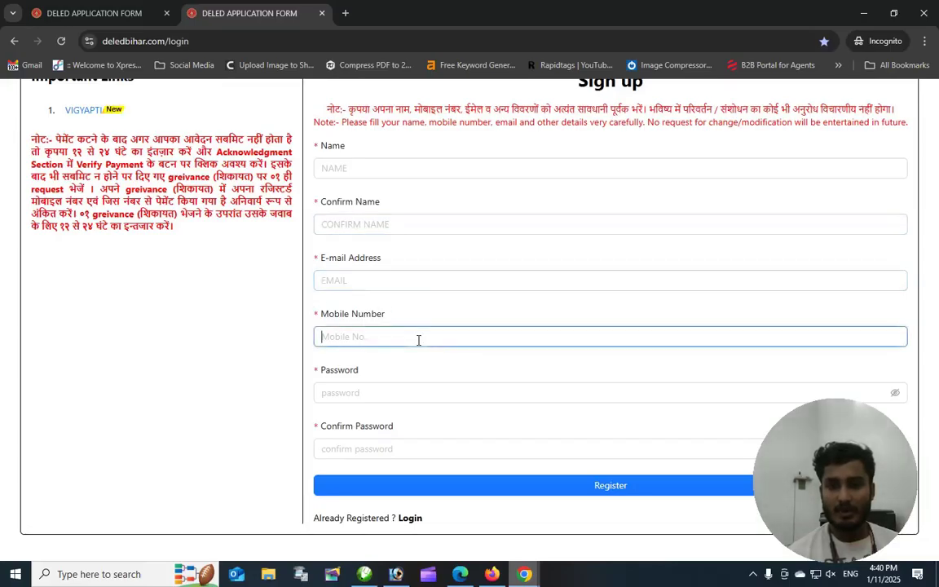
left_click(407, 392)
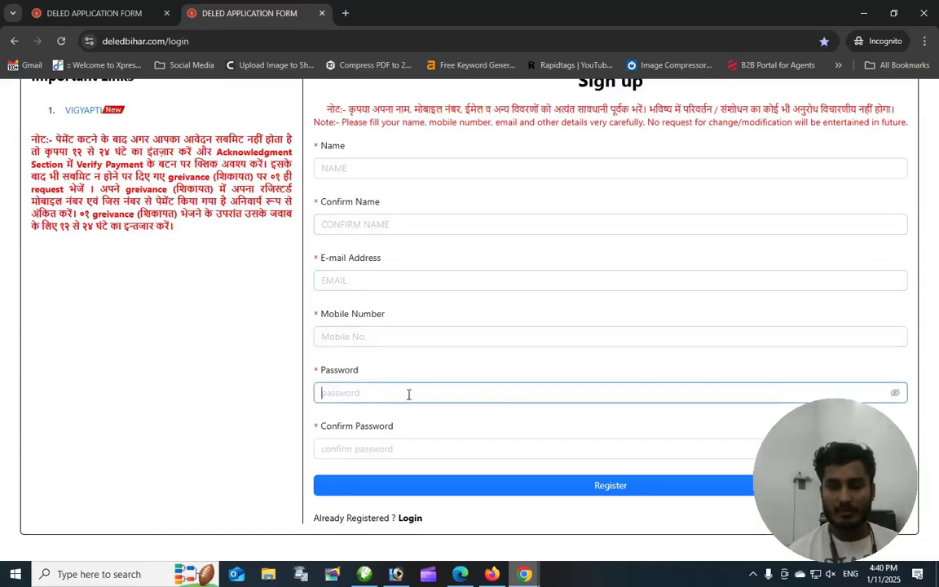
left_click(370, 448)
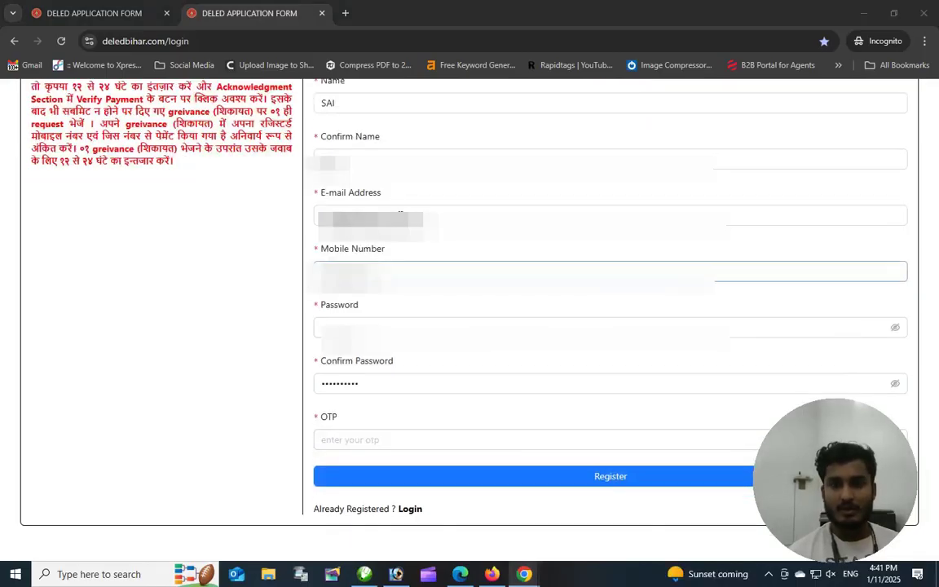
Enter the OTP sent to the mobile and submit the registration.
left_click(400, 438)
left_click(400, 437)
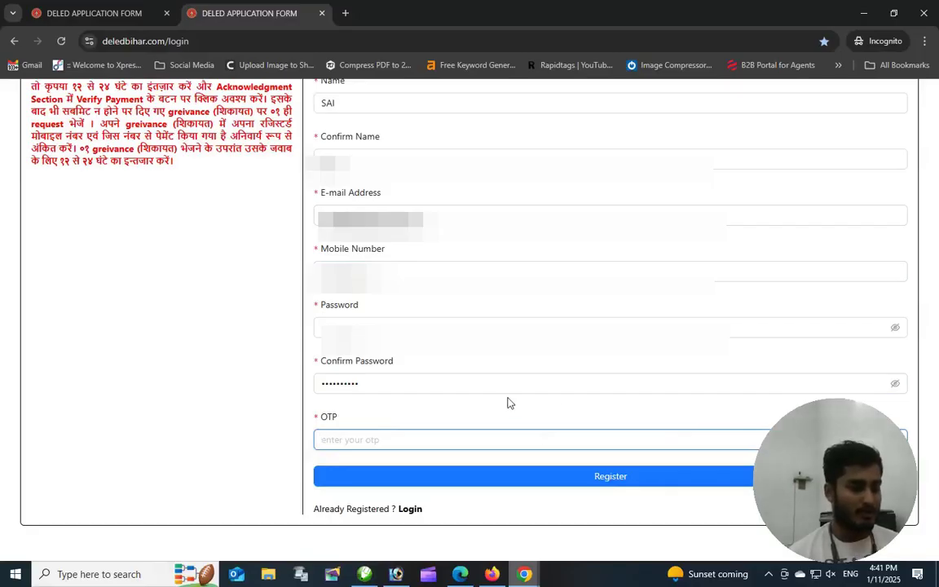
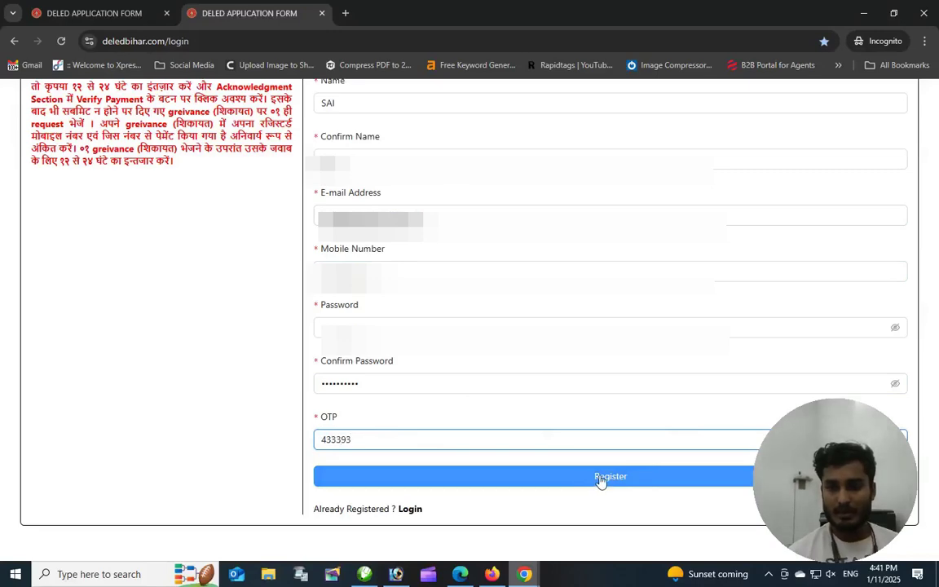
left_click(601, 478)
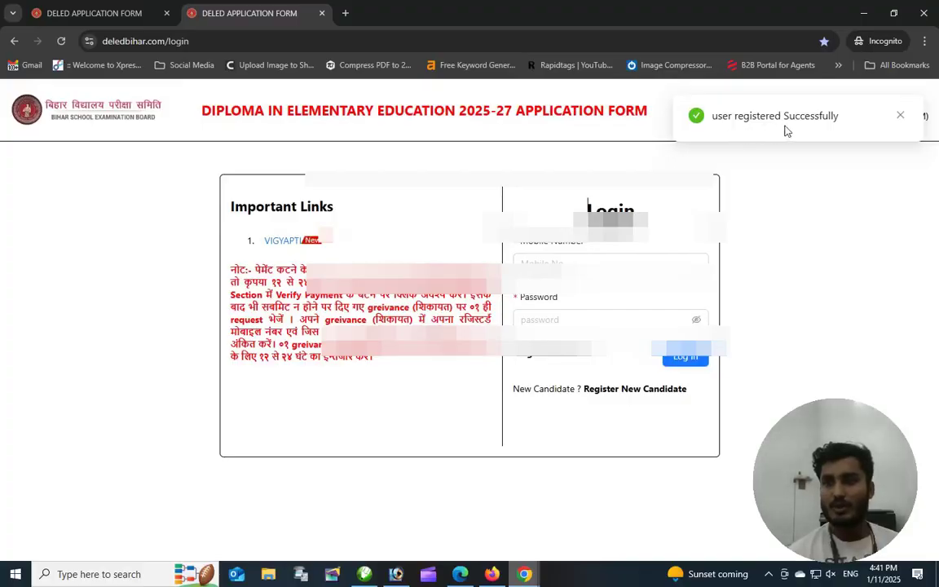
Log in with the registered mobile number and password to reach the blank Personal Details section.
left_click(607, 263)
type("62")
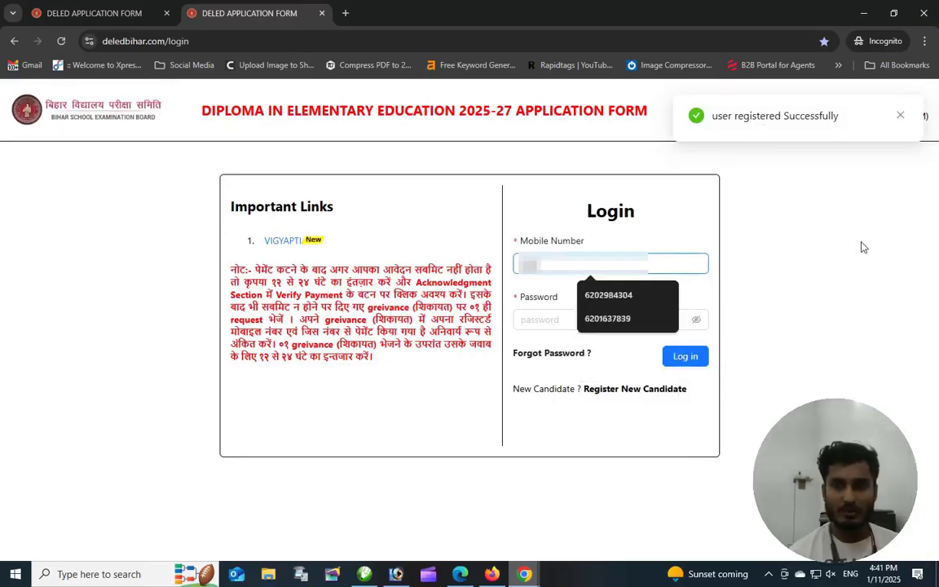
key("Tab")
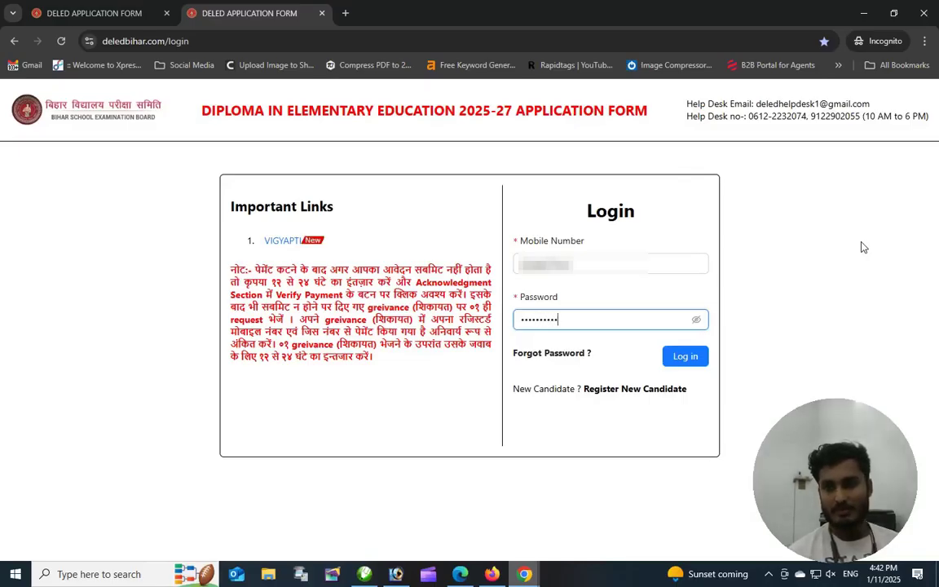
left_click(679, 359)
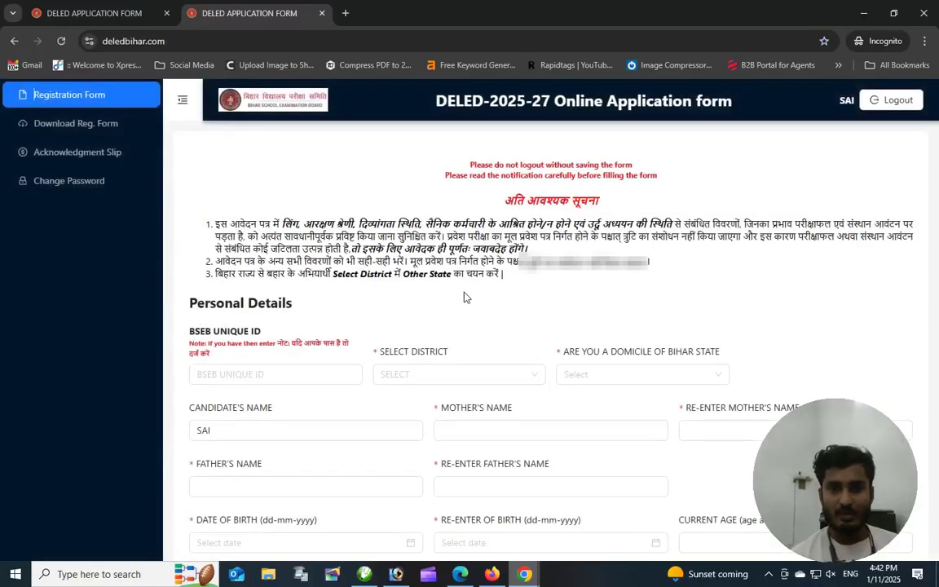
scroll(466, 300, "down", 1)
Fill in the BSEB unique ID and select ARARIA (12) as the district.
left_click(271, 311)
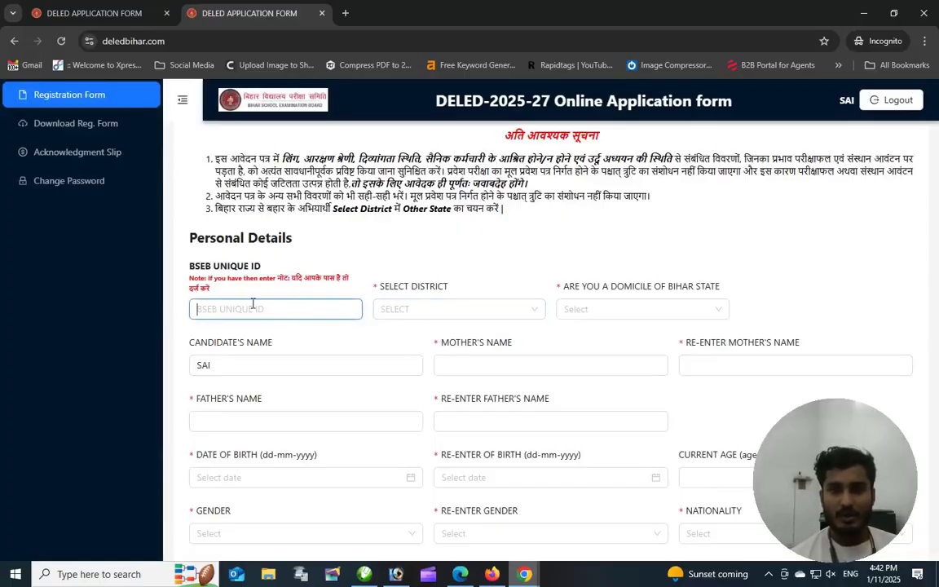
scroll(429, 401, "down", 2)
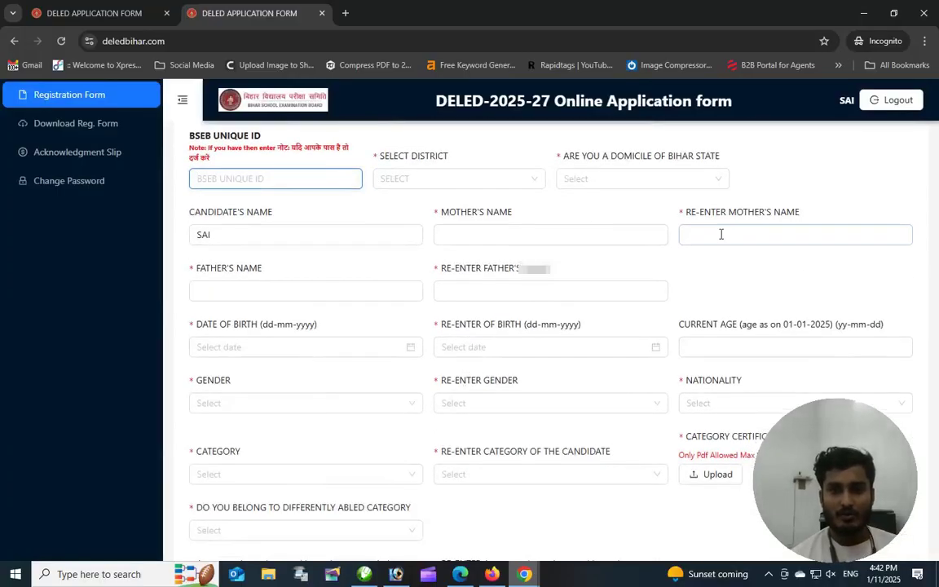
left_click(471, 183)
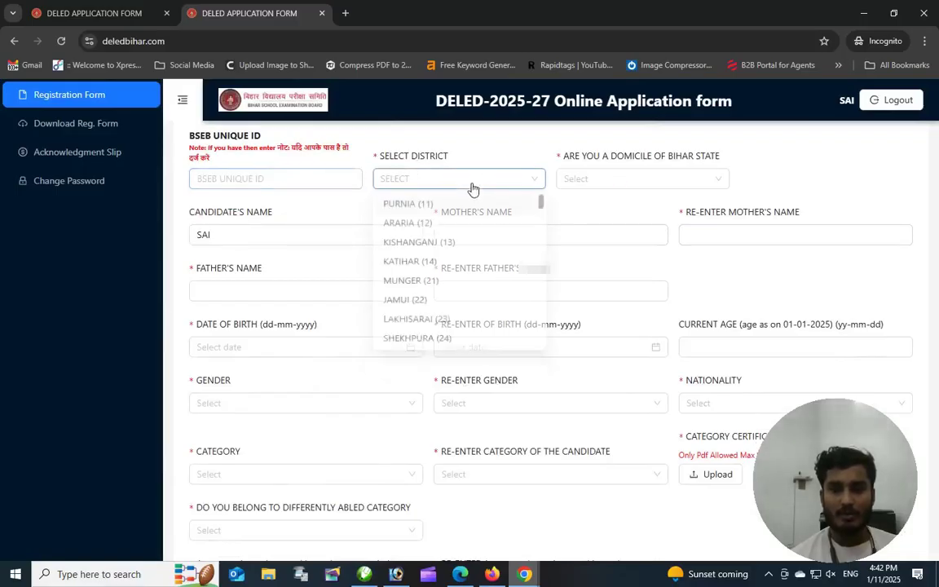
left_click(395, 225)
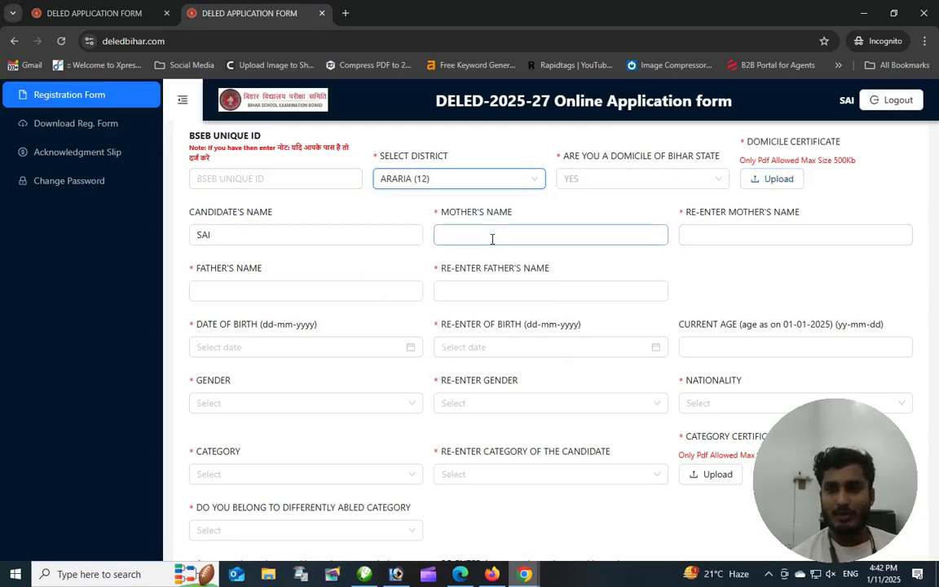
Enter the mother's and father's names, each with its confirmation re-entry.
left_click(539, 232)
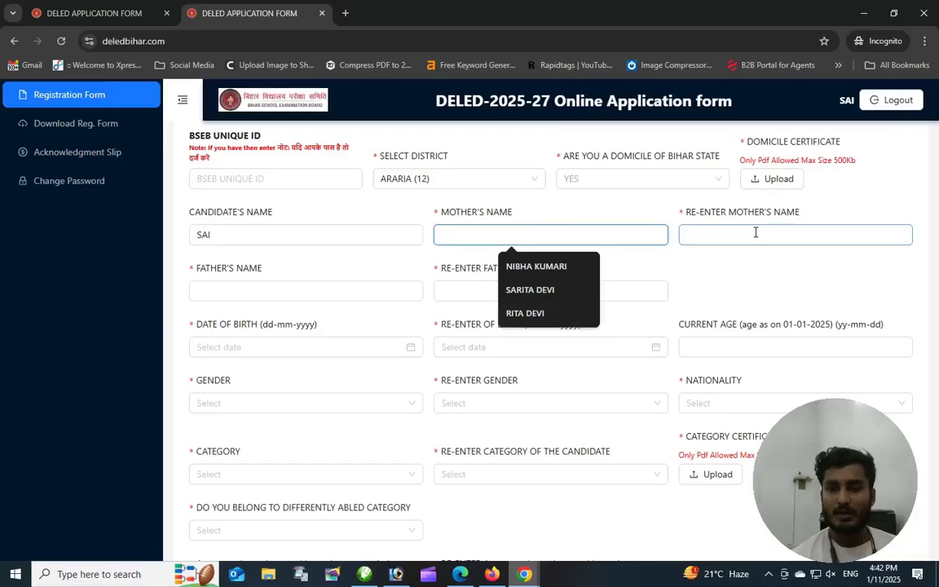
left_click(816, 235)
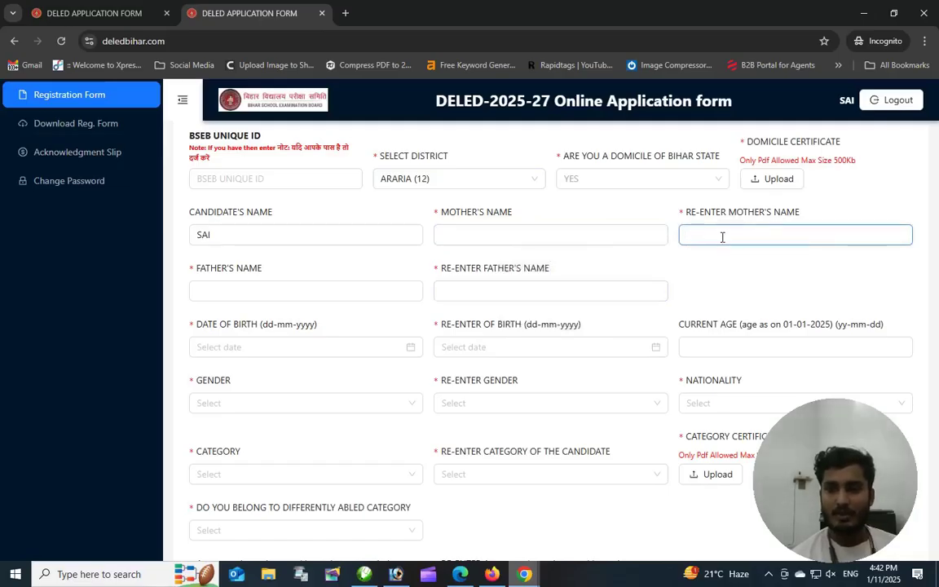
left_click(354, 288)
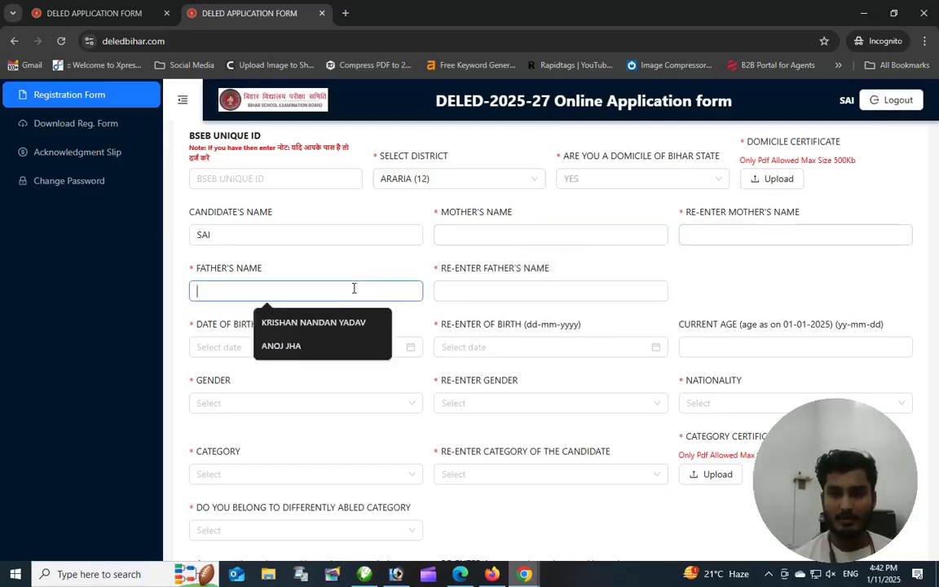
left_click(532, 289)
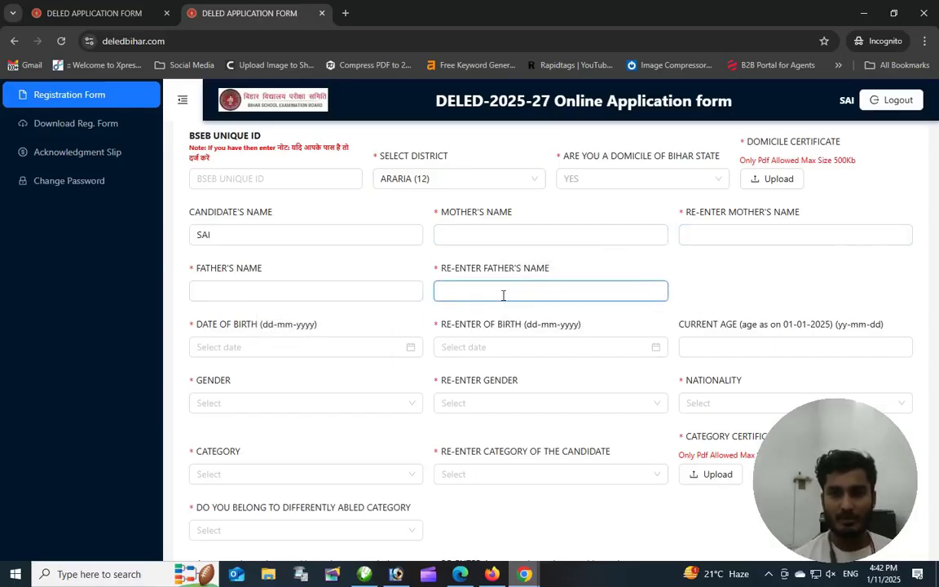
Set the date of birth and its re-entered birth date from the calendars.
scroll(608, 297, "down", 1)
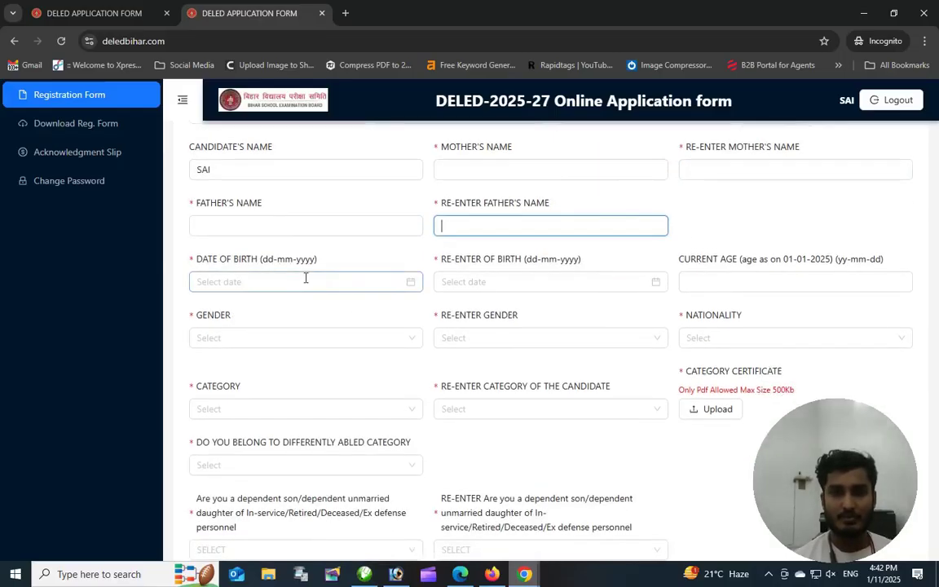
left_click(304, 279)
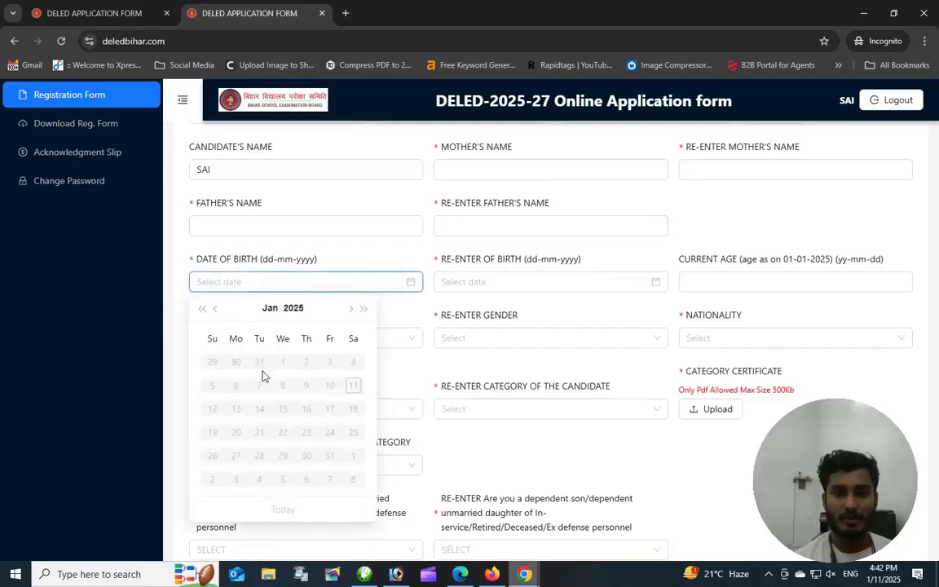
left_click(528, 279)
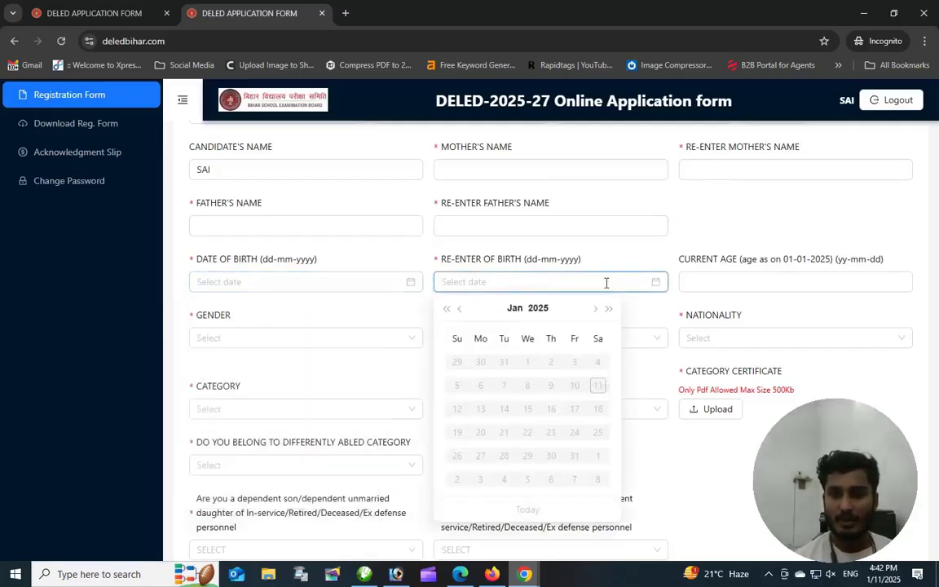
left_click(755, 280)
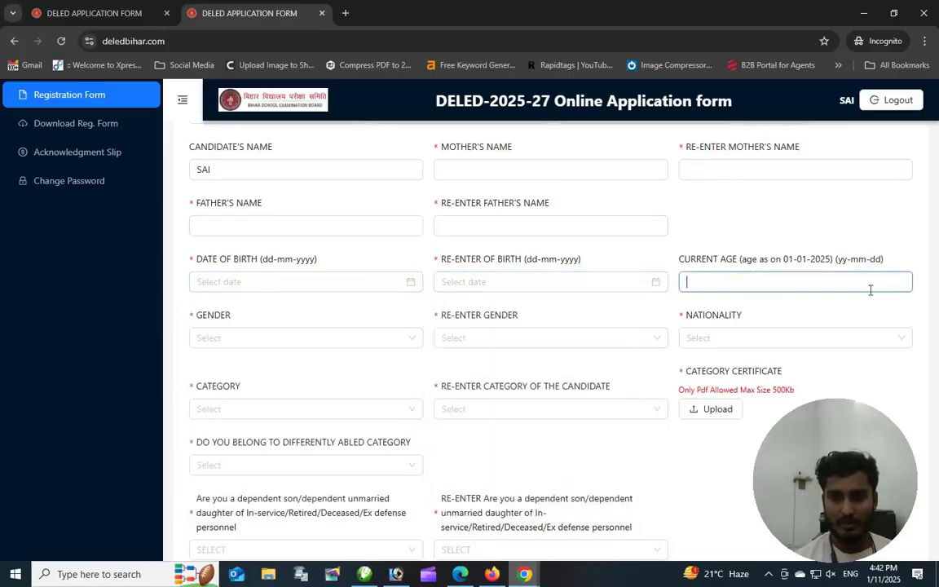
Set gender to MALE in both gender fields and nationality to INDIAN.
scroll(781, 315, "down", 1)
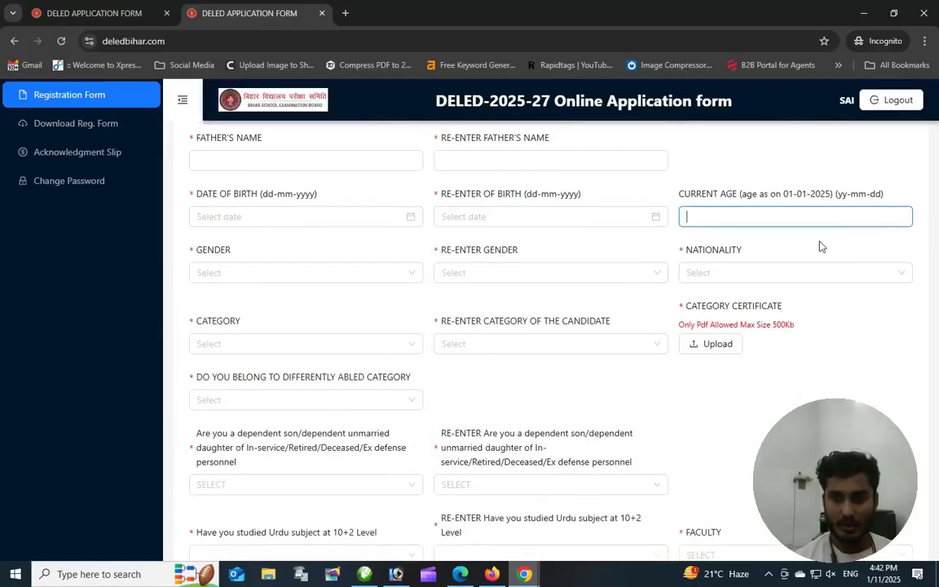
left_click(351, 277)
left_click(269, 299)
left_click(484, 276)
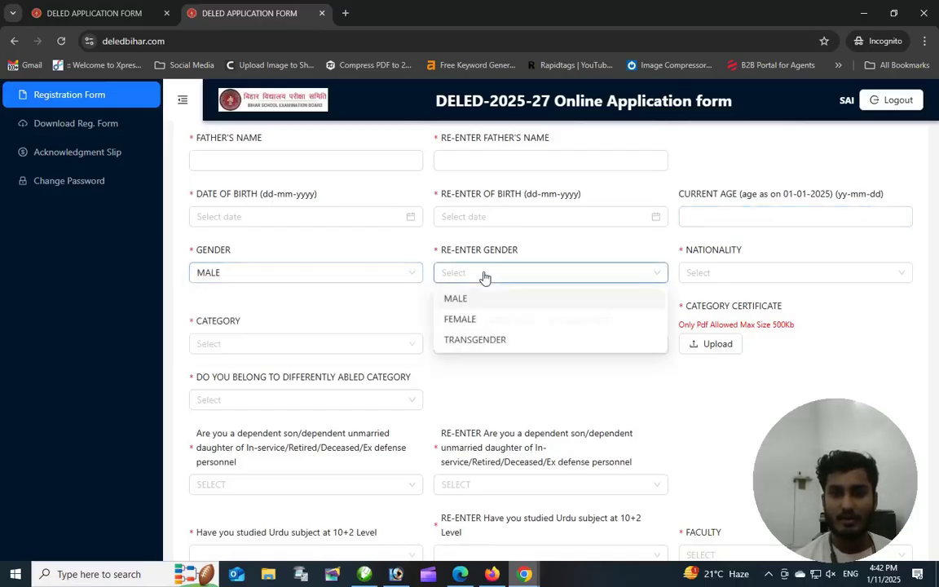
left_click(461, 302)
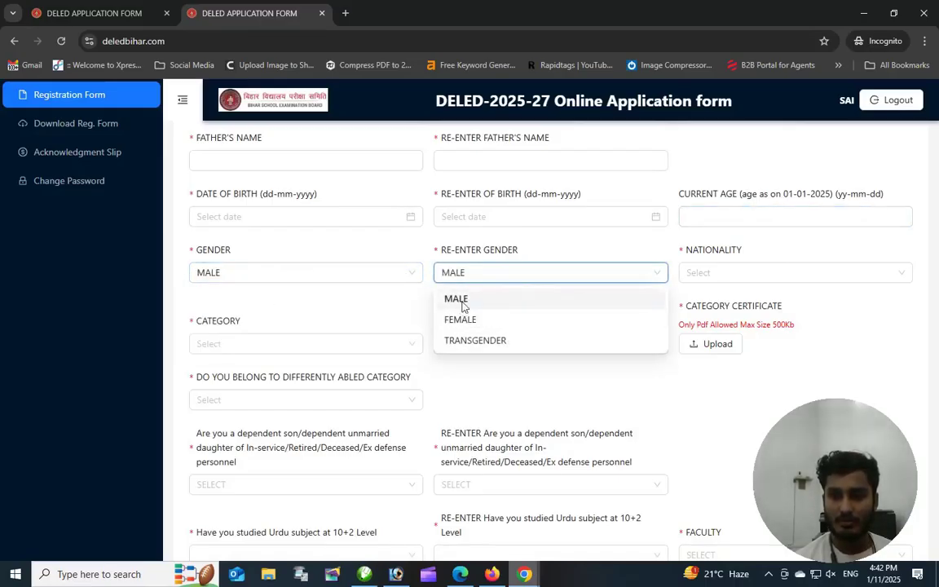
left_click(757, 273)
left_click(767, 300)
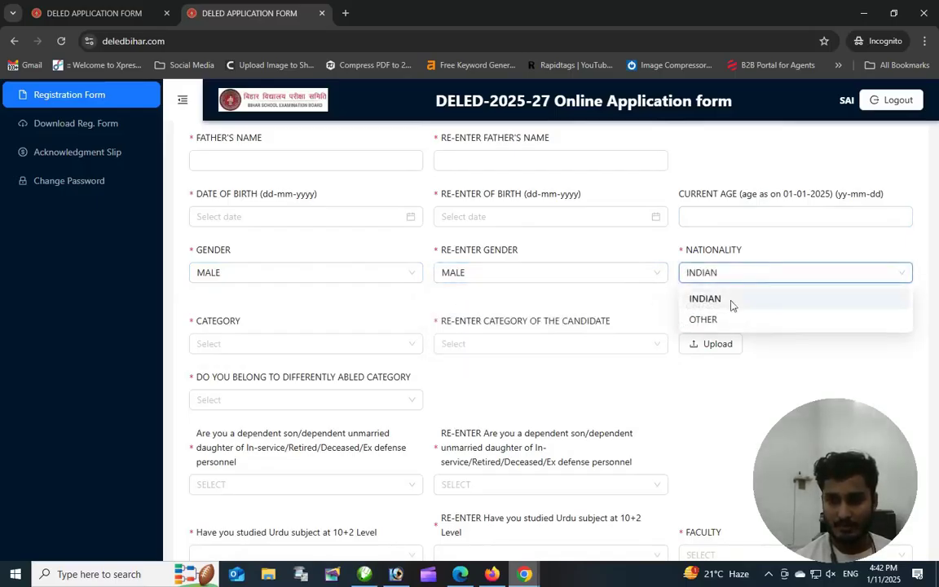
Set category and its re-entry to GENERAL, reverting a brief switch to EBC.
left_click(371, 344)
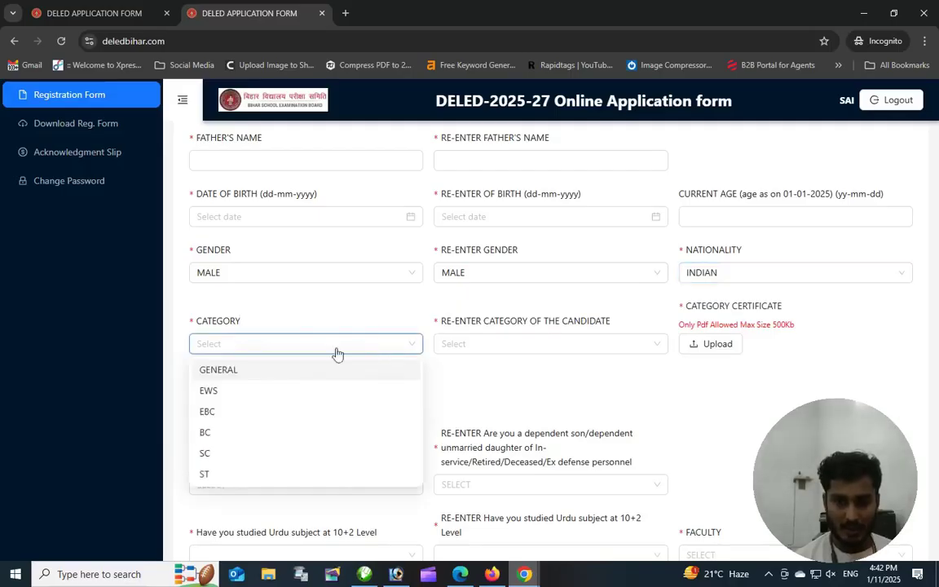
left_click(231, 371)
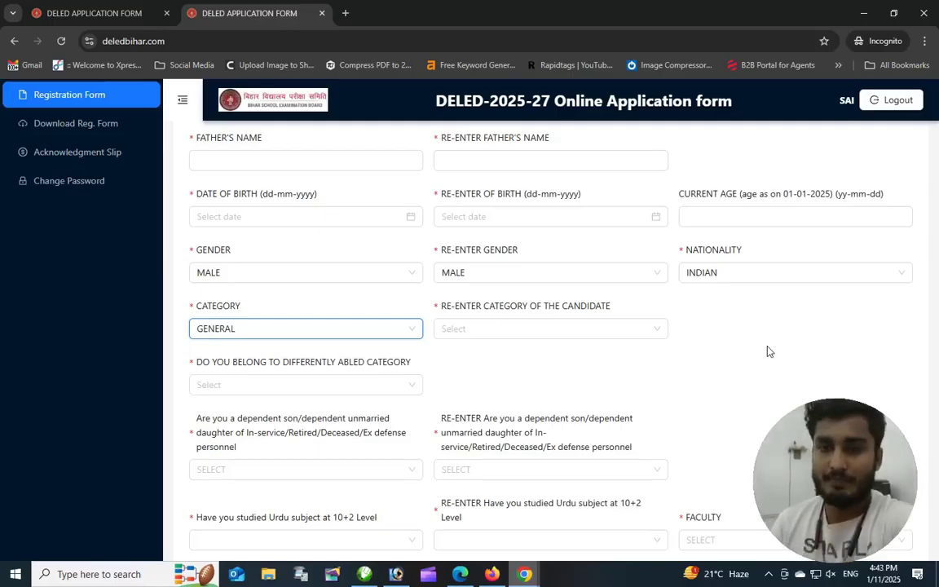
left_click(522, 333)
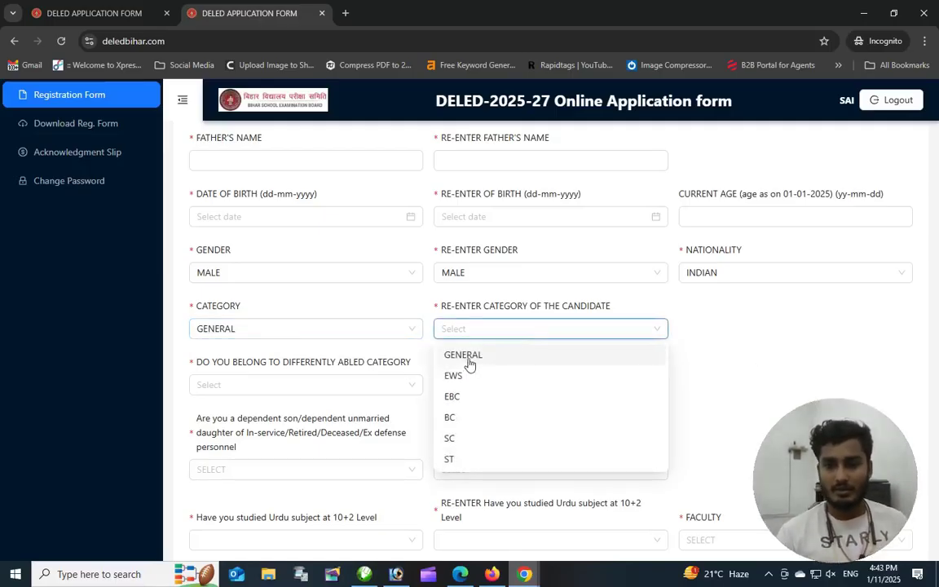
left_click(469, 364)
left_click(336, 334)
left_click(206, 396)
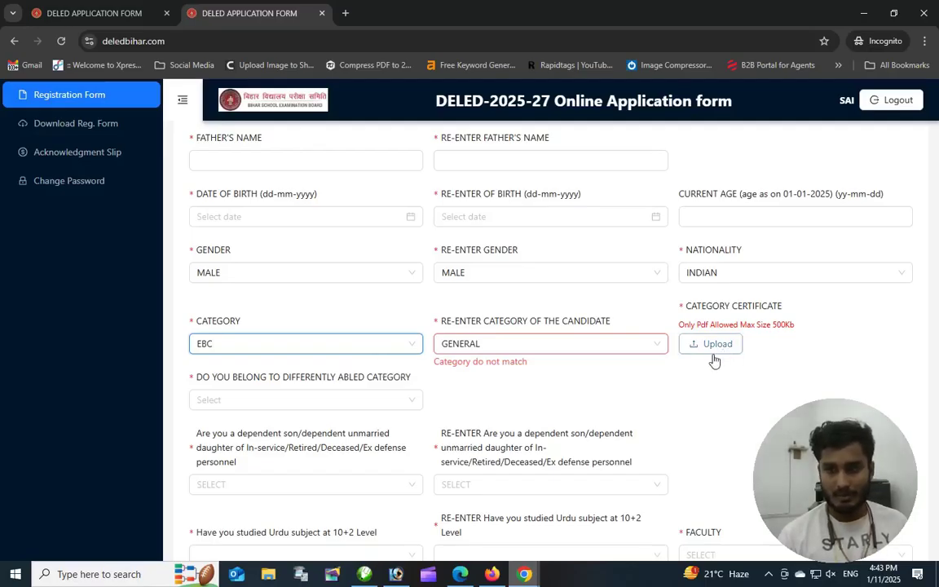
left_click(390, 346)
left_click(346, 369)
scroll(579, 346, "down", 1)
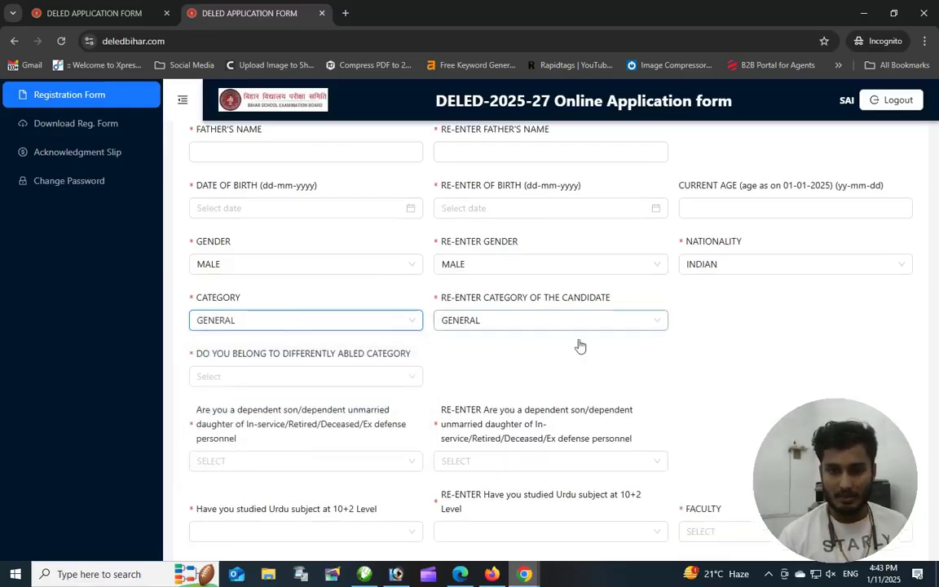
scroll(355, 318, "down", 1)
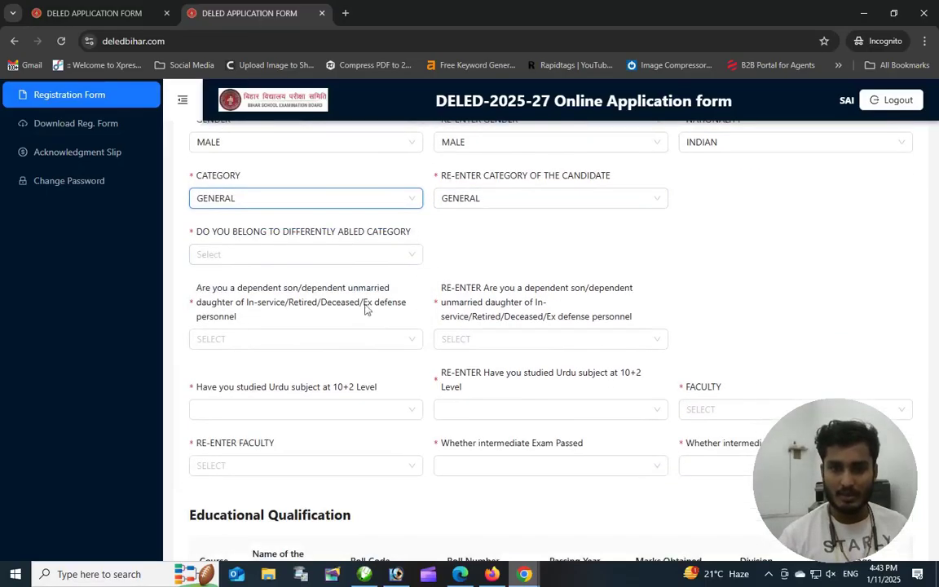
Answer NO to the differently-abled question.
left_click(283, 254)
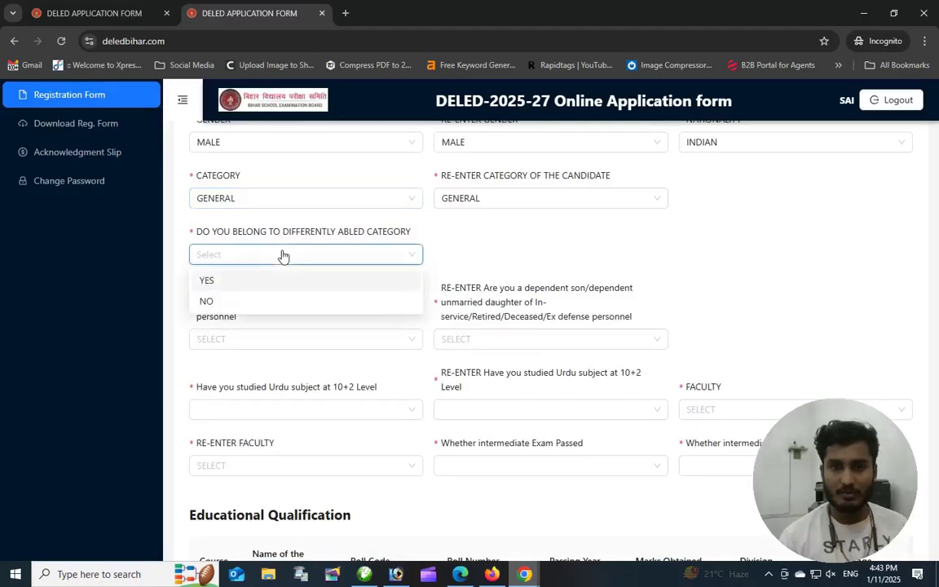
left_click(217, 289)
left_click(472, 279)
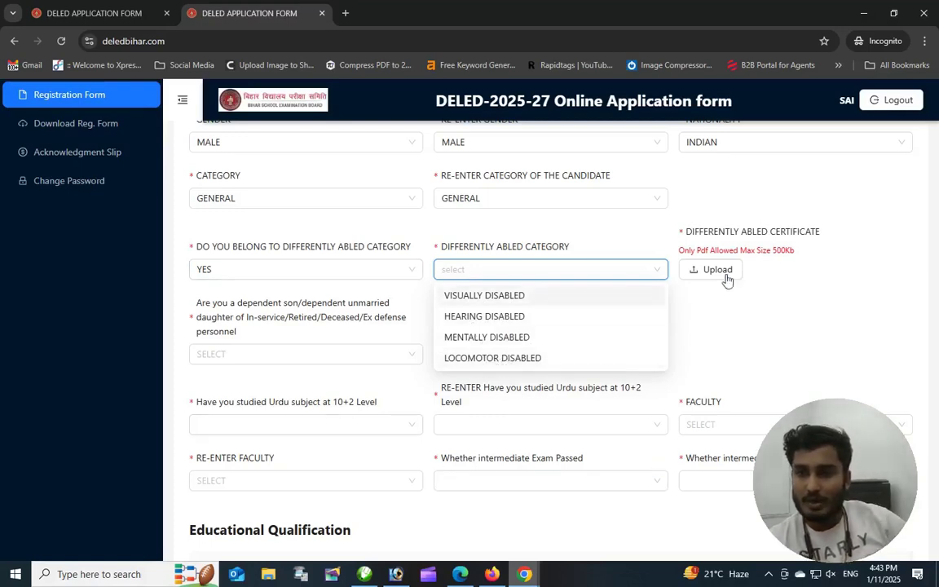
left_click(295, 269)
left_click(241, 323)
Answer NO to the dependent-of-service-personnel question and its re-entry.
scroll(570, 327, "down", 1)
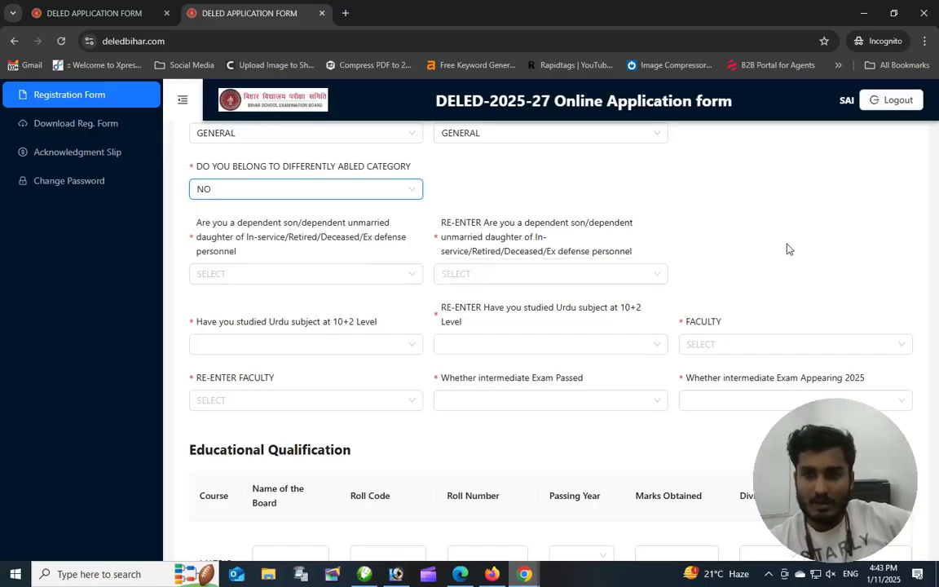
scroll(789, 247, "down", 1)
scroll(789, 247, "up", 1)
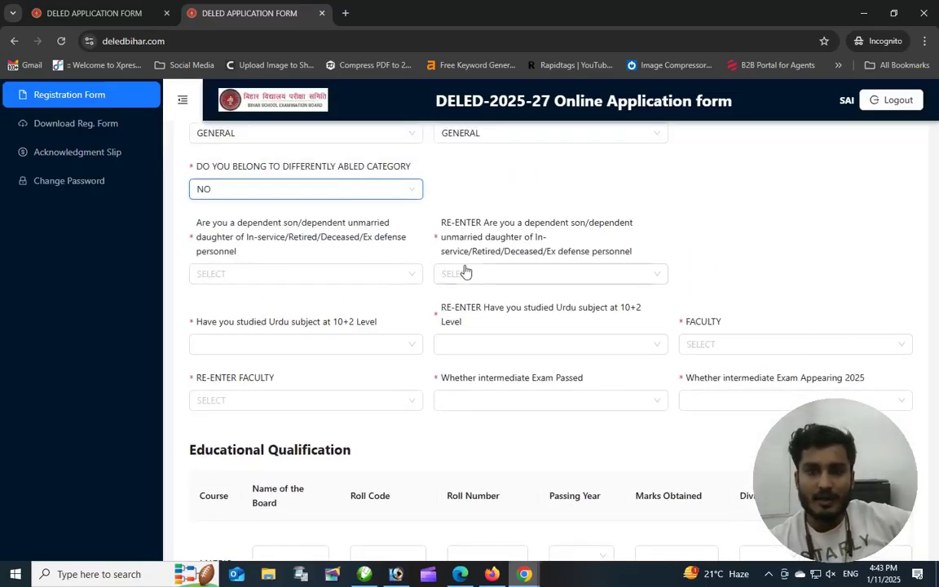
left_click(286, 274)
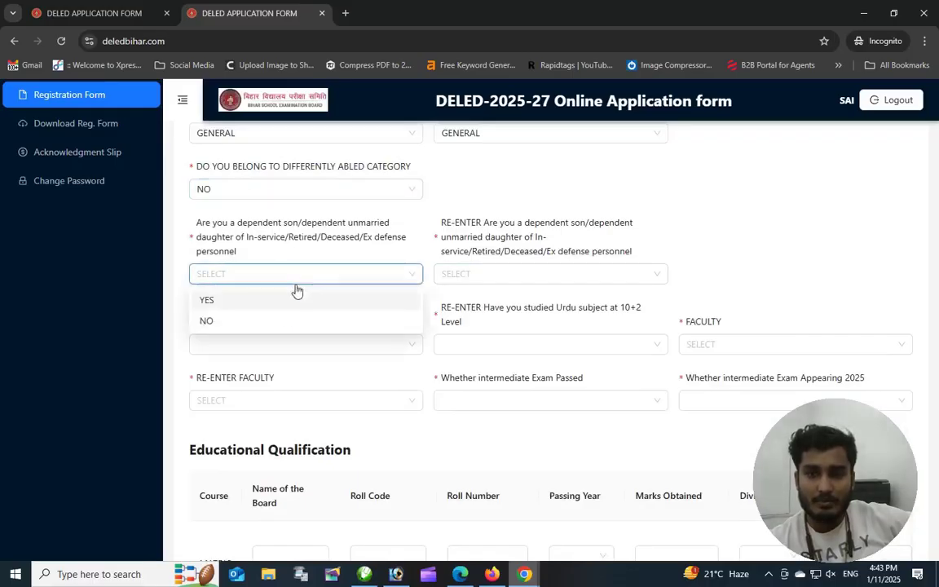
left_click(245, 300)
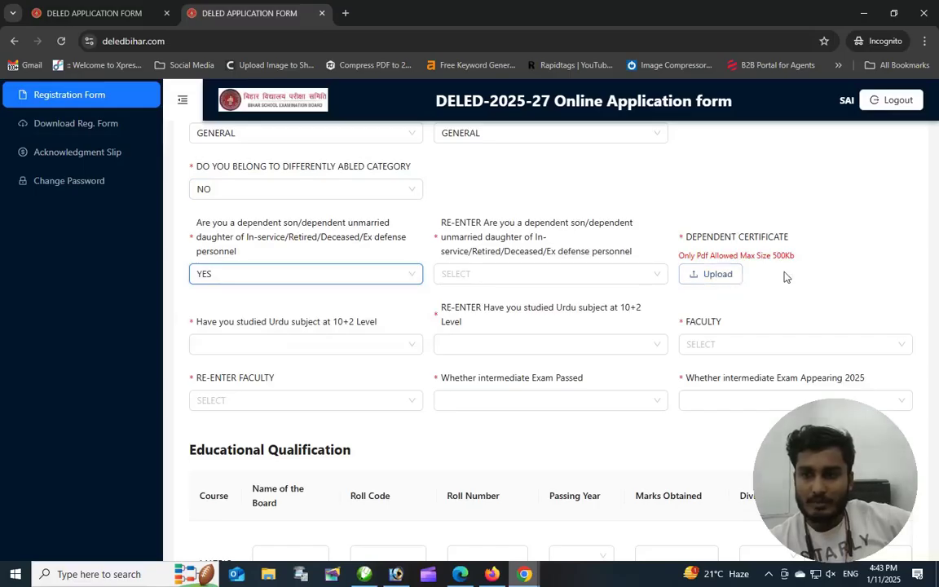
left_click(329, 279)
left_click(255, 322)
left_click(606, 275)
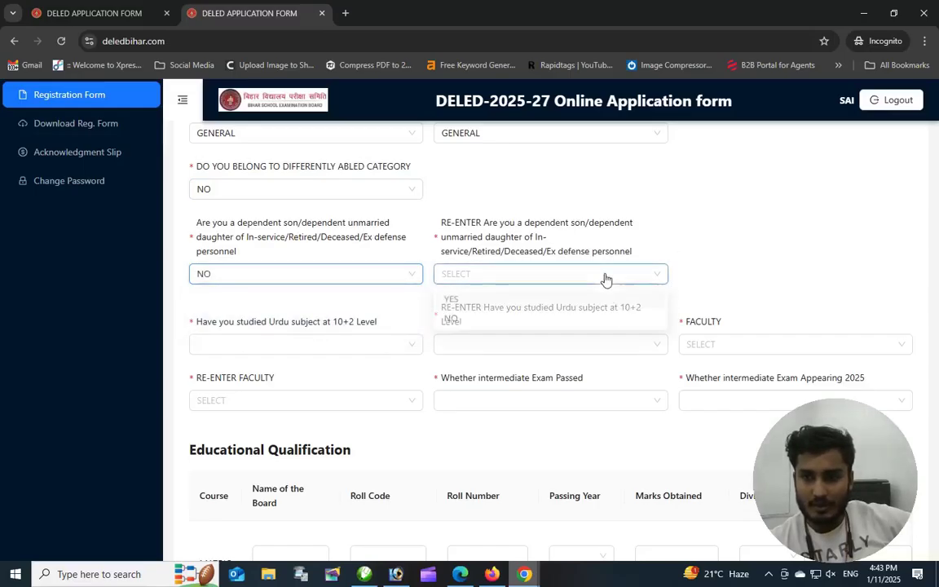
left_click(468, 323)
scroll(308, 351, "down", 1)
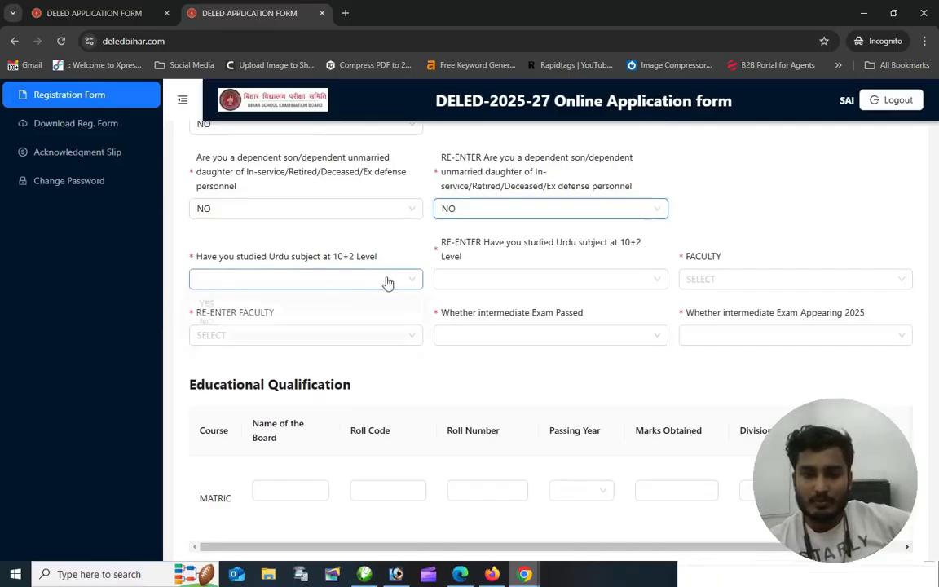
Answer NO to the Urdu at 10+2 question and its re-entry.
left_click(386, 282)
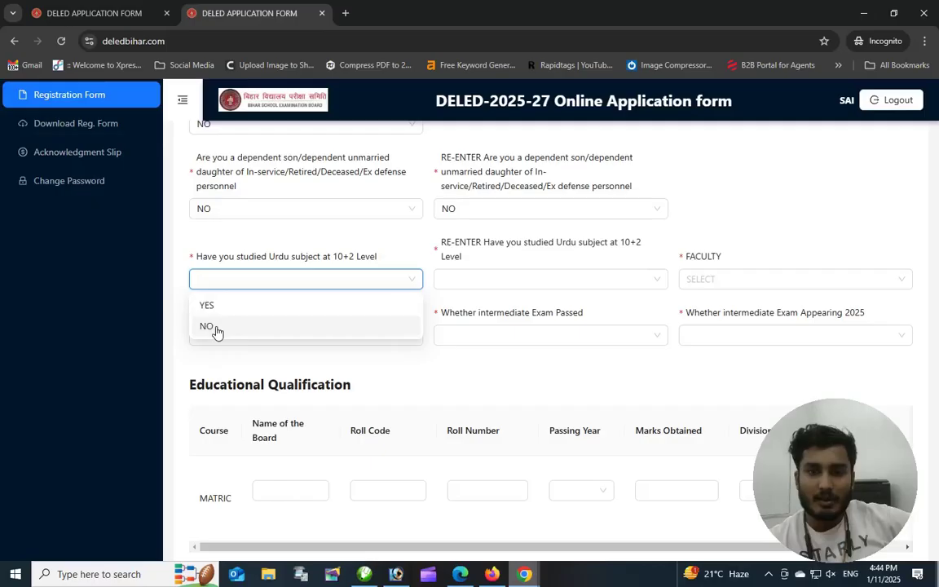
left_click(256, 309)
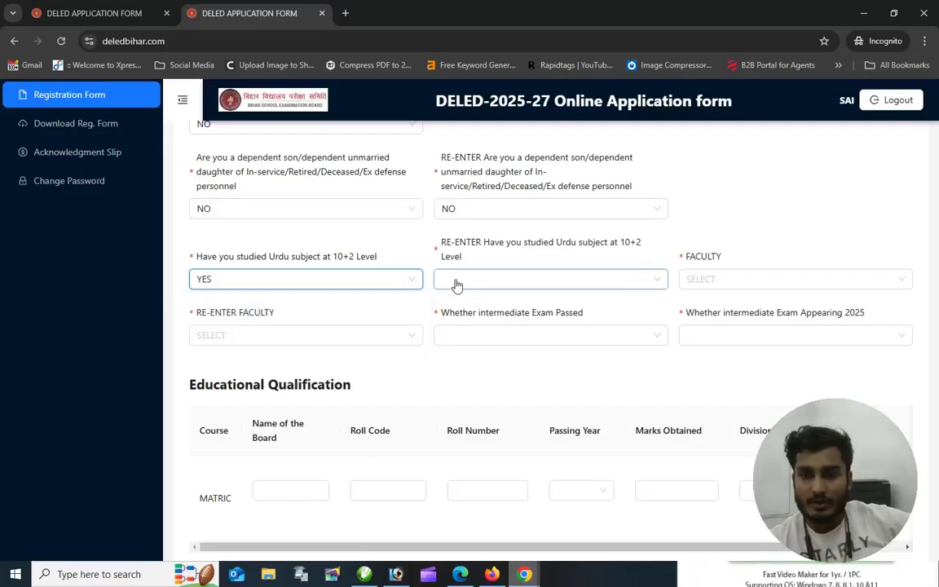
left_click(300, 288)
left_click(240, 334)
left_click(562, 277)
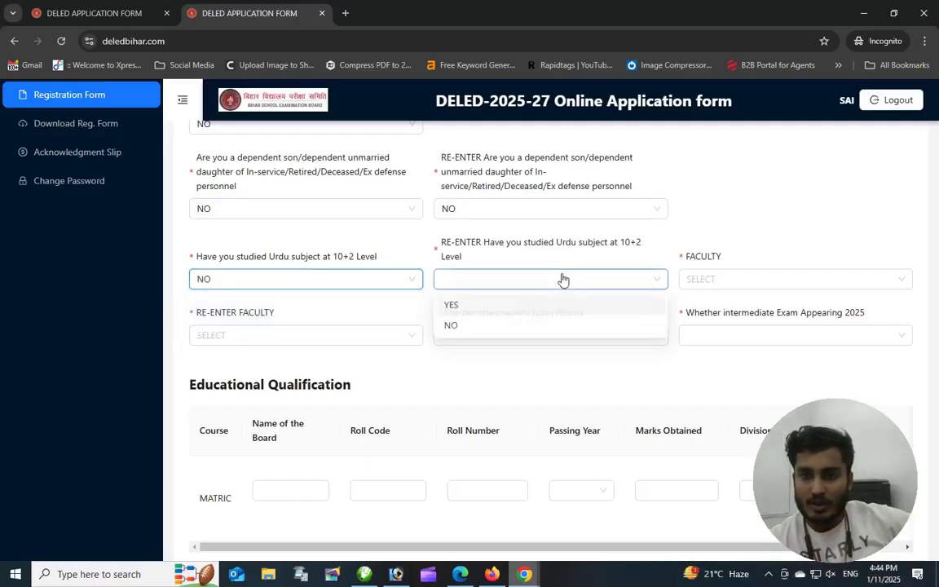
left_click(451, 325)
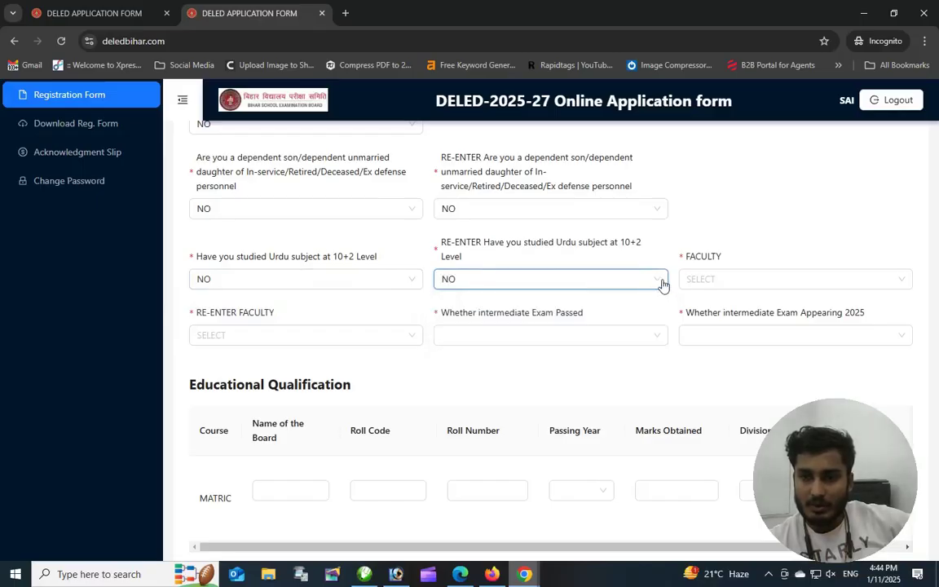
Select ARTS in both FACULTY and RE-ENTER FACULTY.
left_click(732, 280)
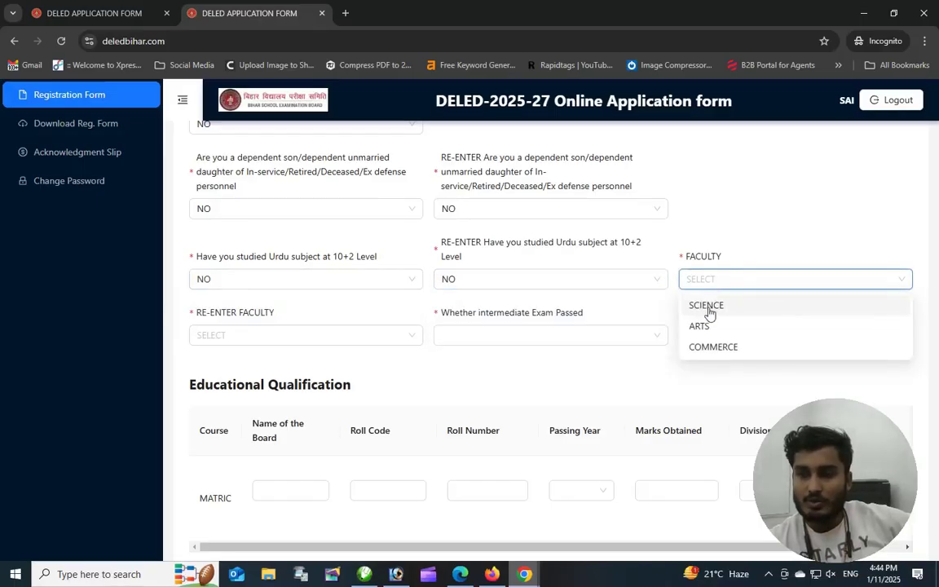
left_click(733, 327)
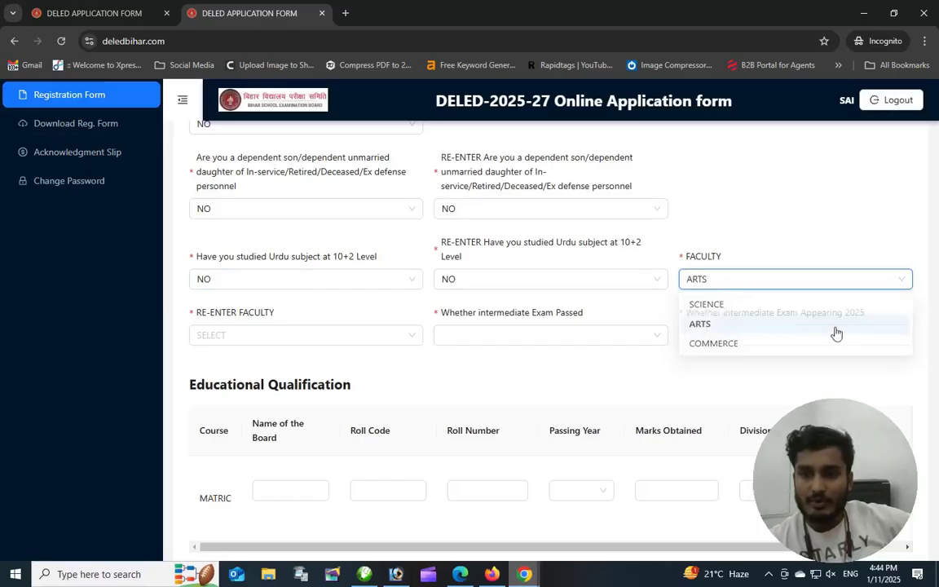
left_click(362, 336)
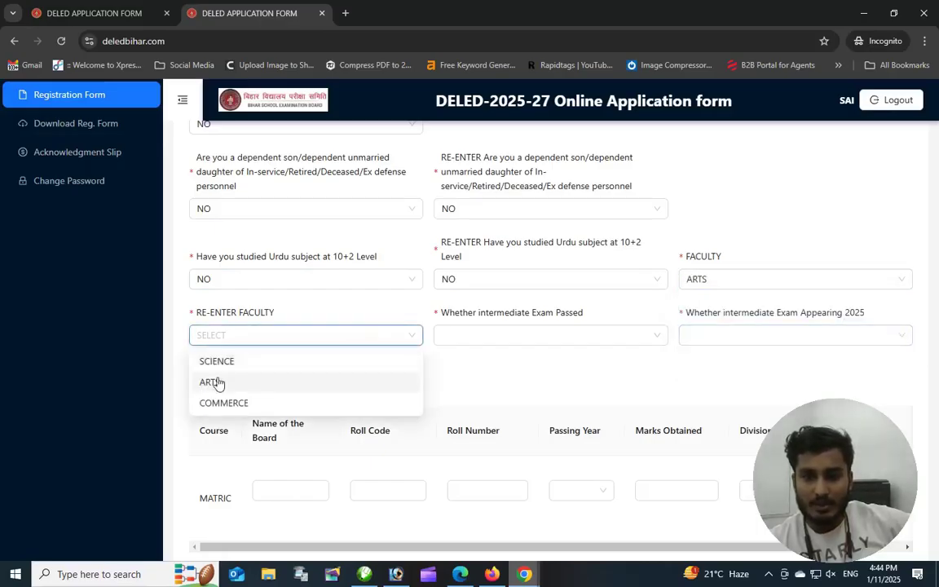
left_click(226, 382)
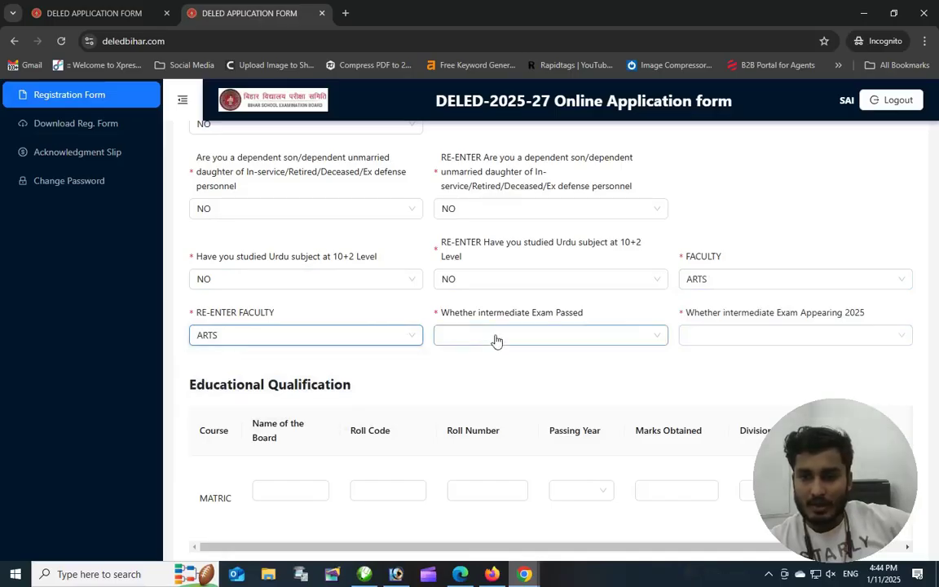
Set 'Whether intermediate Exam Passed' to YES after briefly trying NO.
left_click(496, 339)
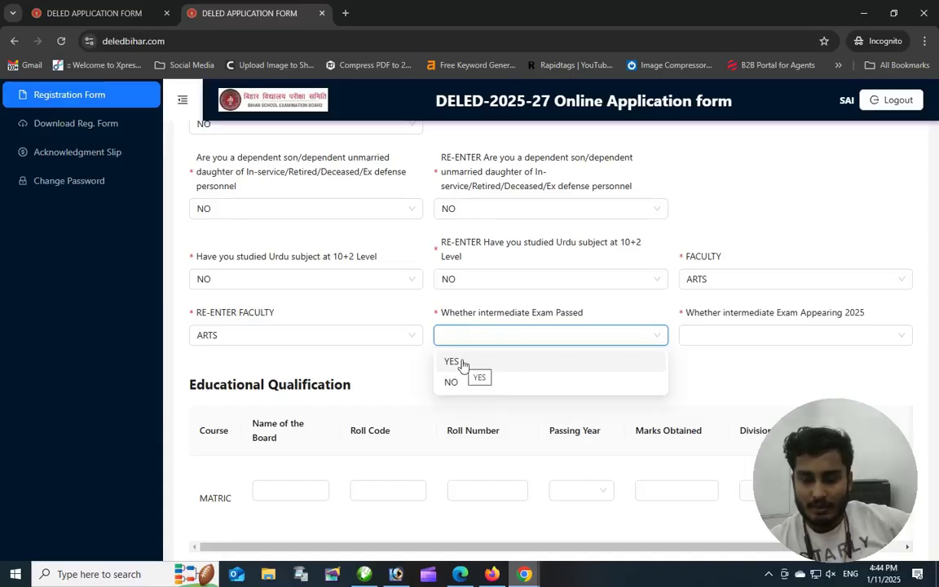
left_click(523, 362)
left_click(613, 339)
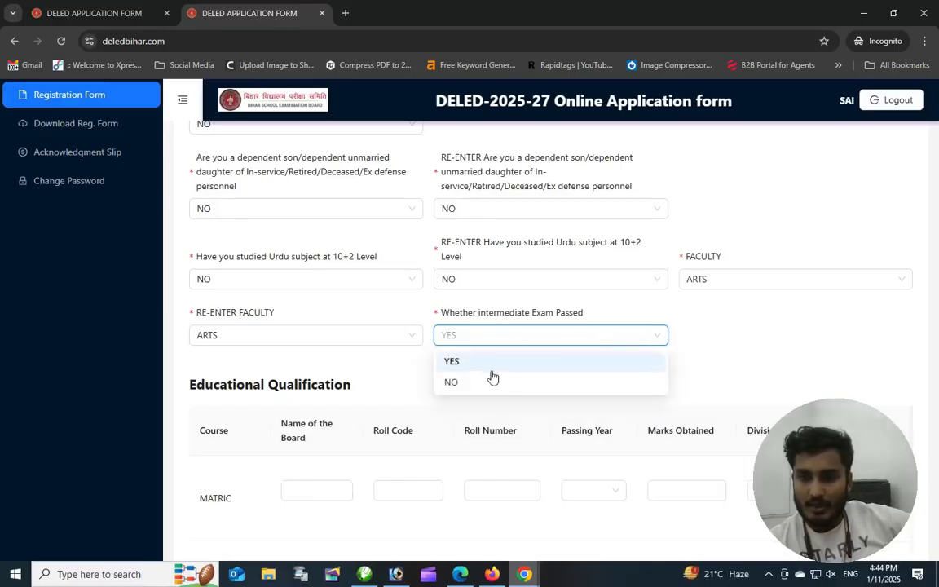
left_click(531, 380)
left_click(736, 342)
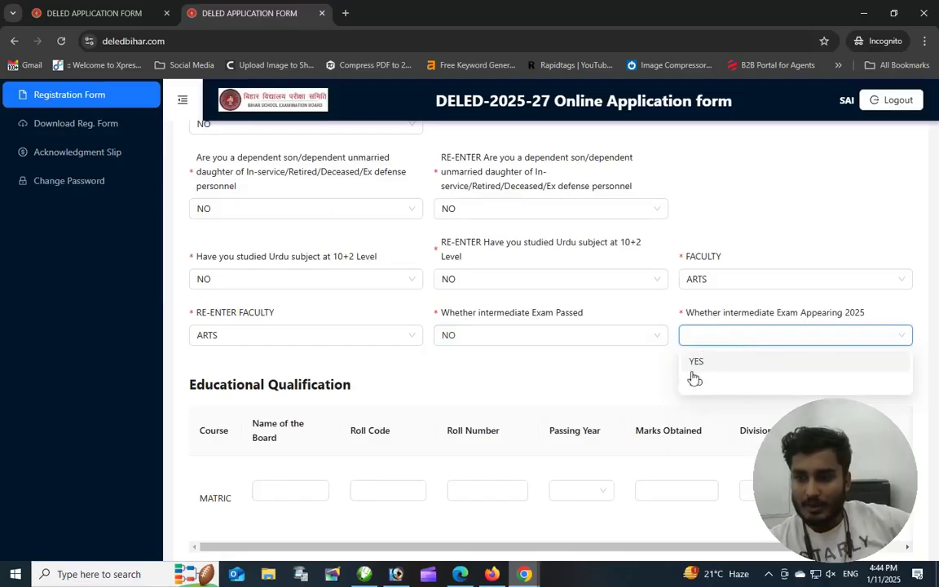
left_click(707, 364)
left_click(840, 339)
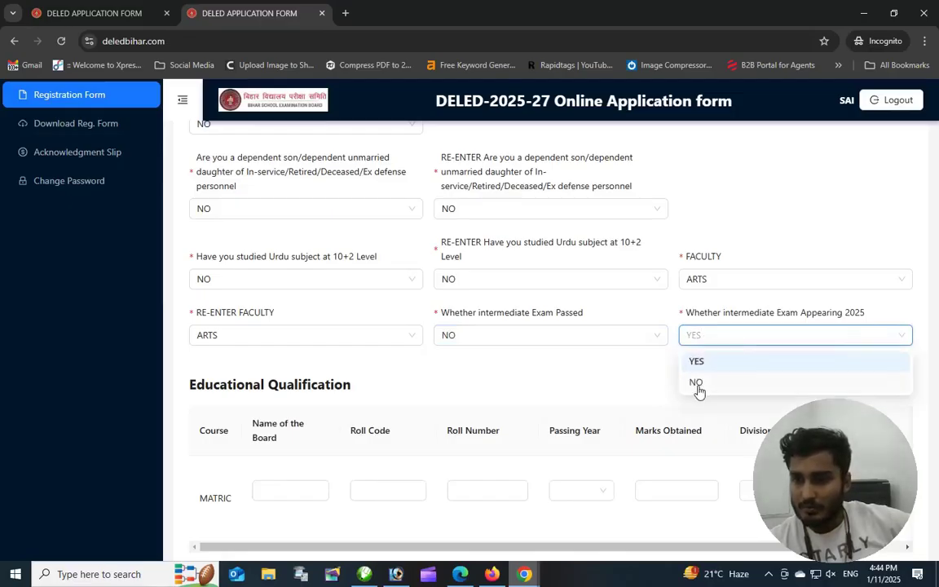
left_click(514, 328)
left_click(510, 362)
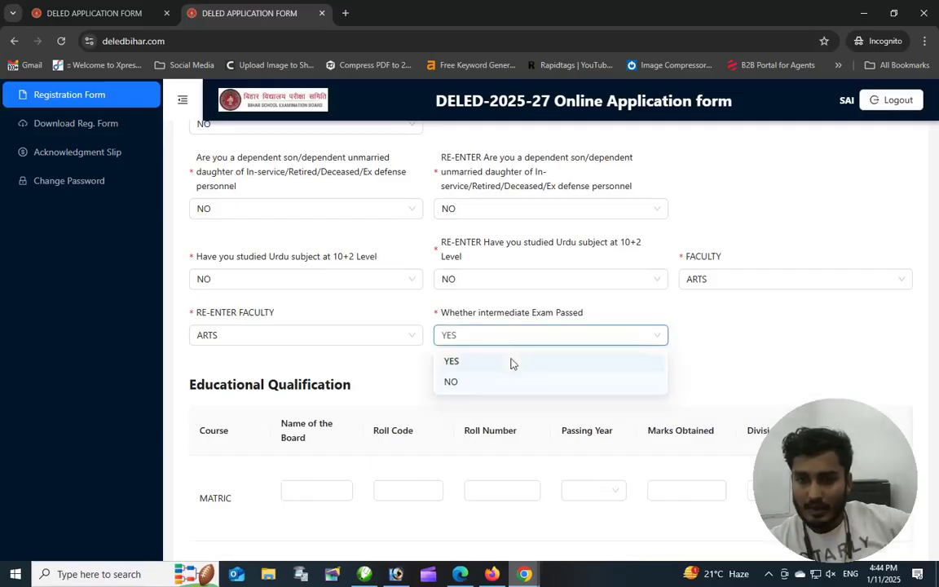
scroll(545, 367, "down", 3)
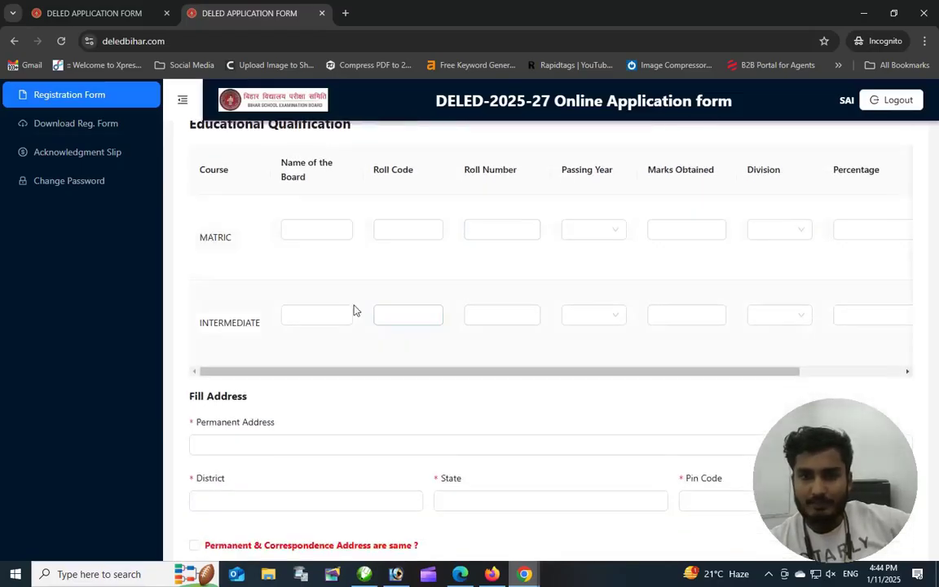
left_click(301, 232)
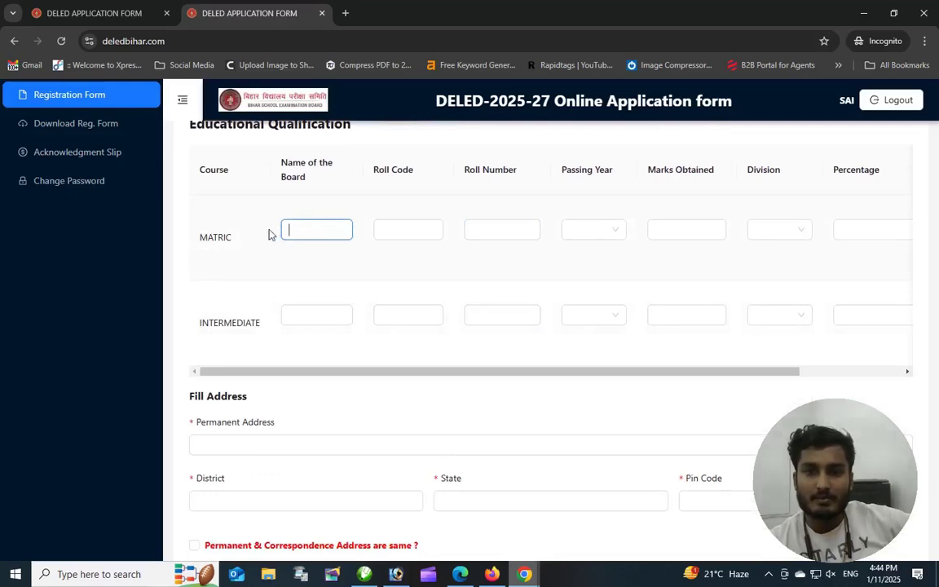
left_click(403, 231)
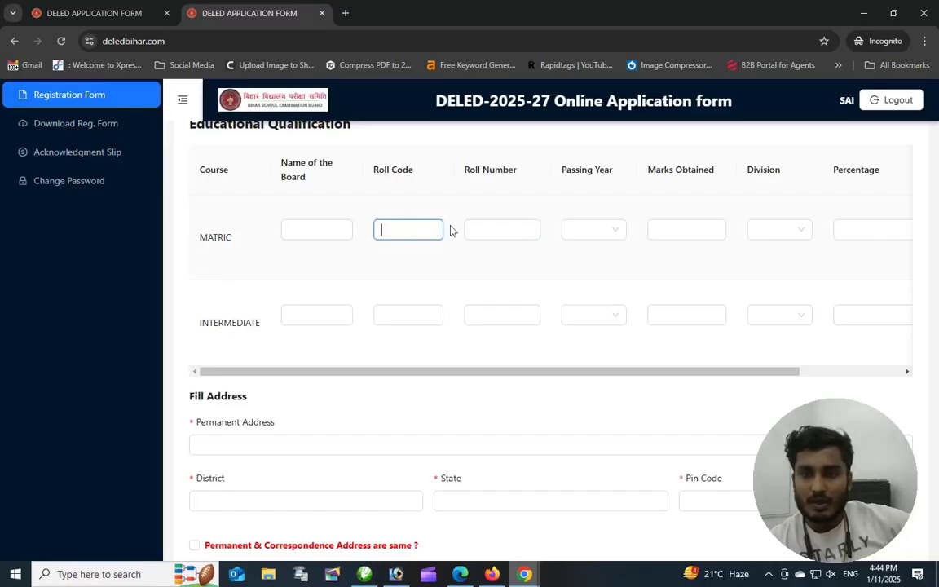
left_click(487, 229)
left_click(602, 232)
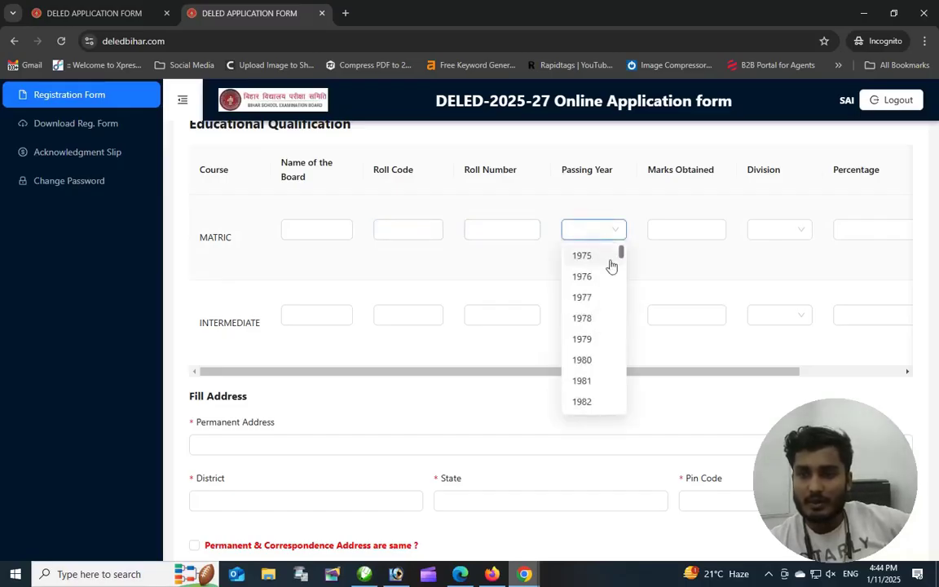
left_click(677, 232)
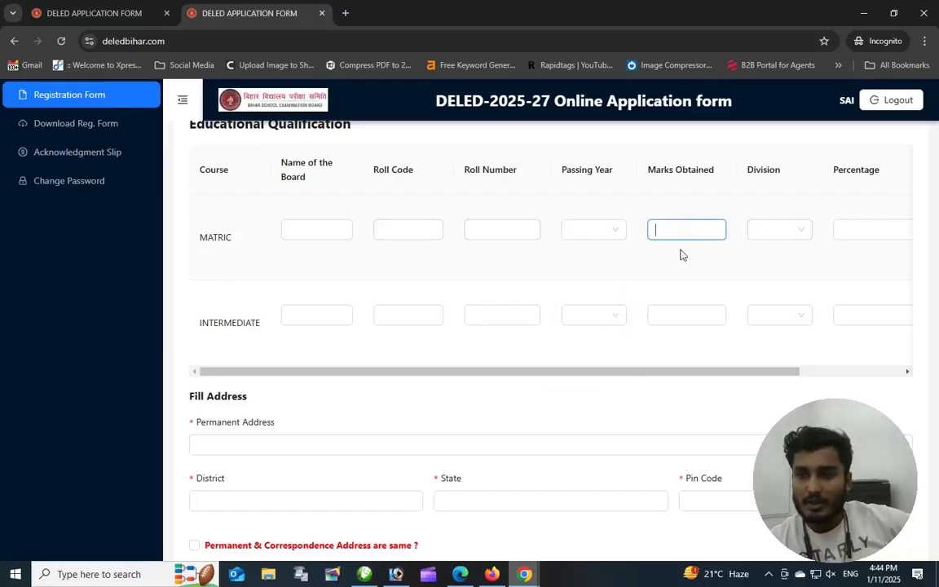
left_click(769, 232)
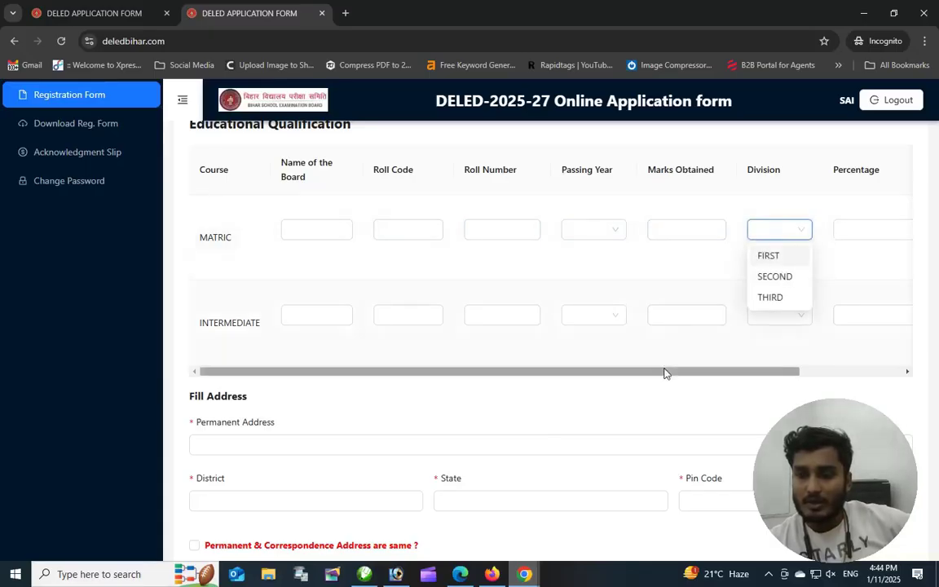
left_click_drag(665, 374, 813, 376)
left_click(746, 229)
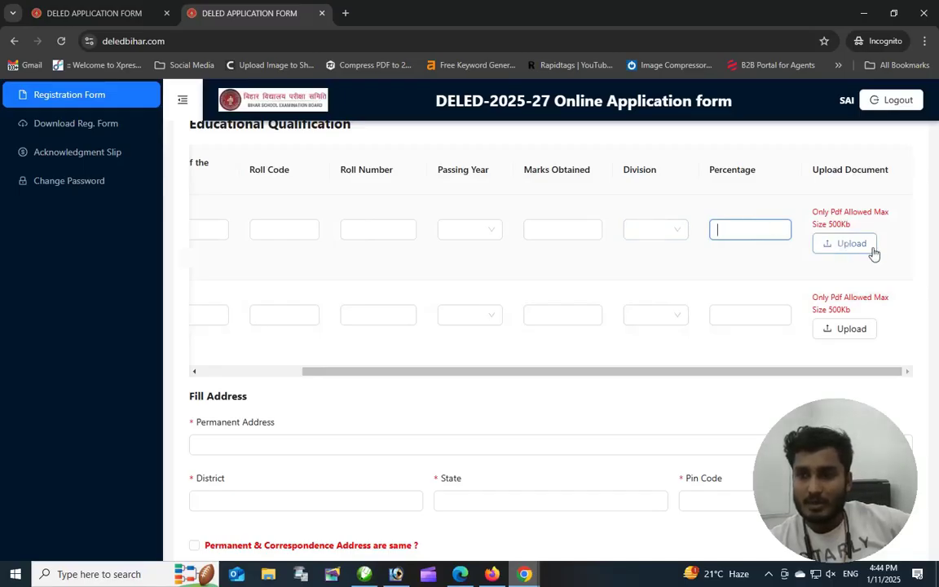
left_click_drag(629, 375, 481, 390)
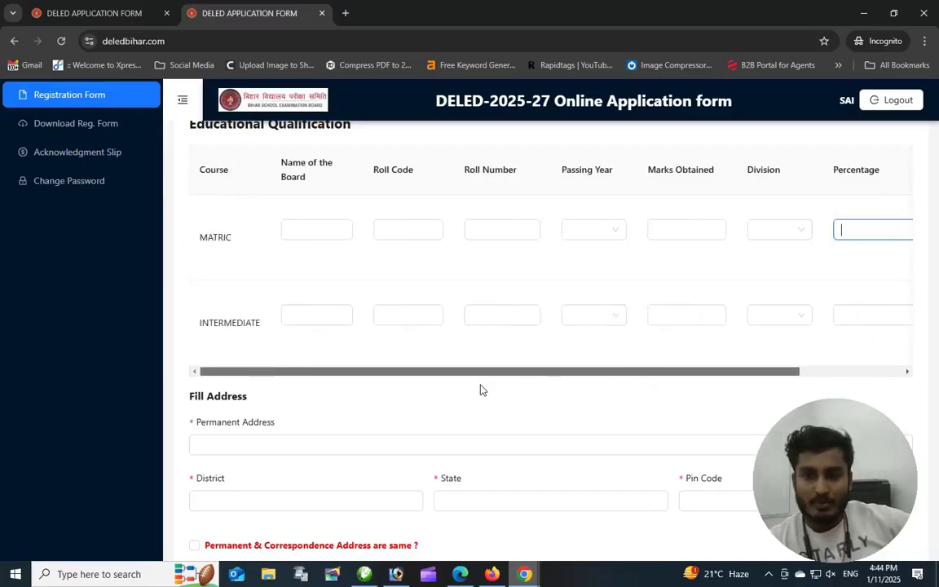
left_click(292, 323)
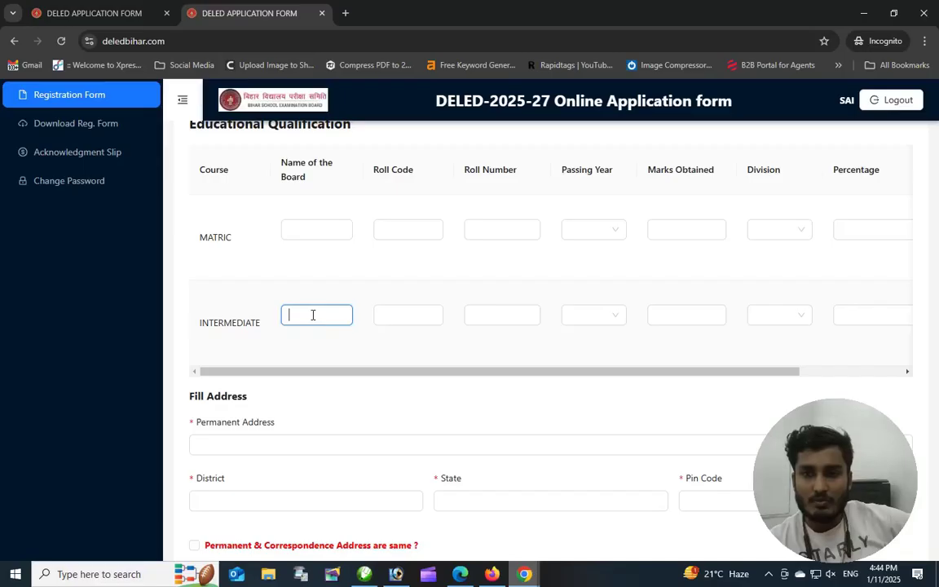
left_click(403, 317)
left_click(491, 317)
left_click(579, 321)
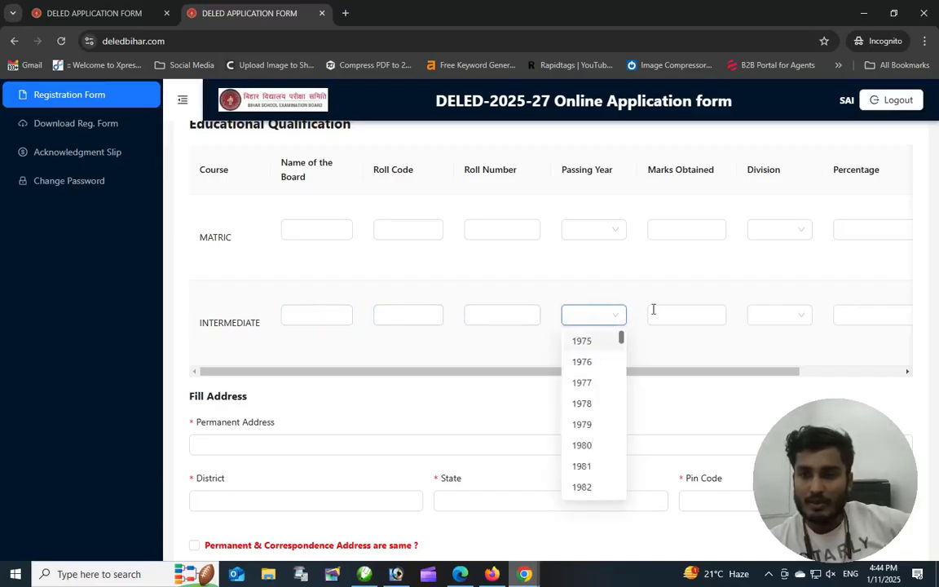
left_click(683, 310)
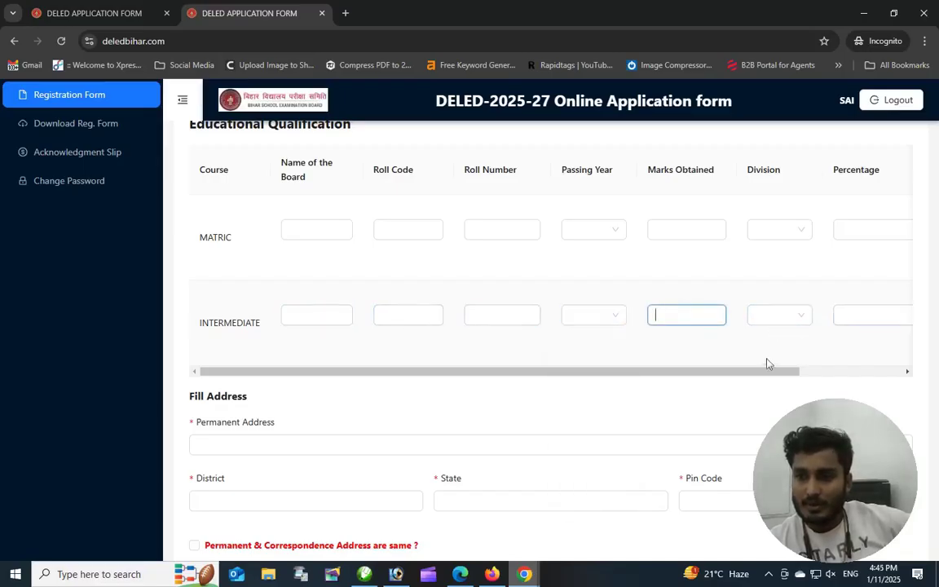
left_click_drag(765, 373, 838, 371)
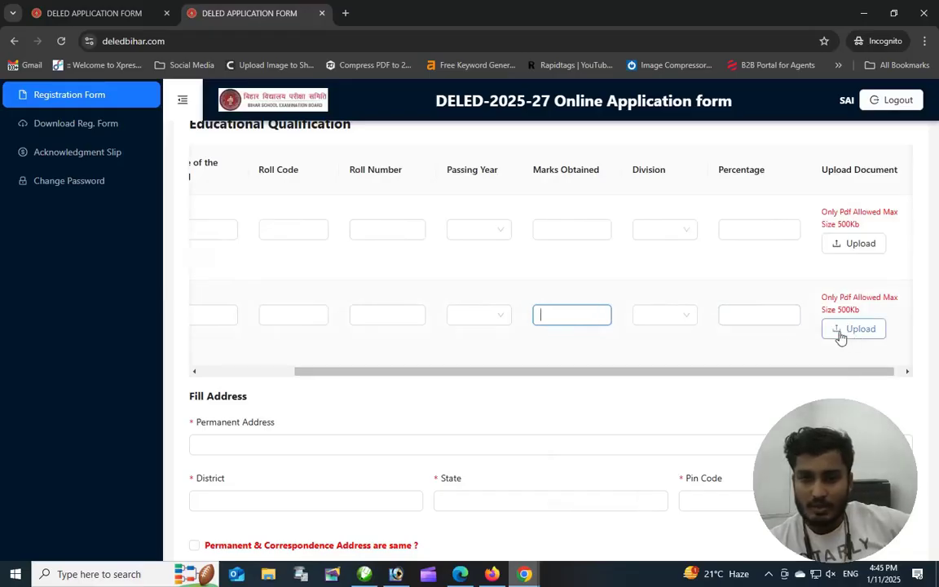
scroll(835, 337, "down", 3)
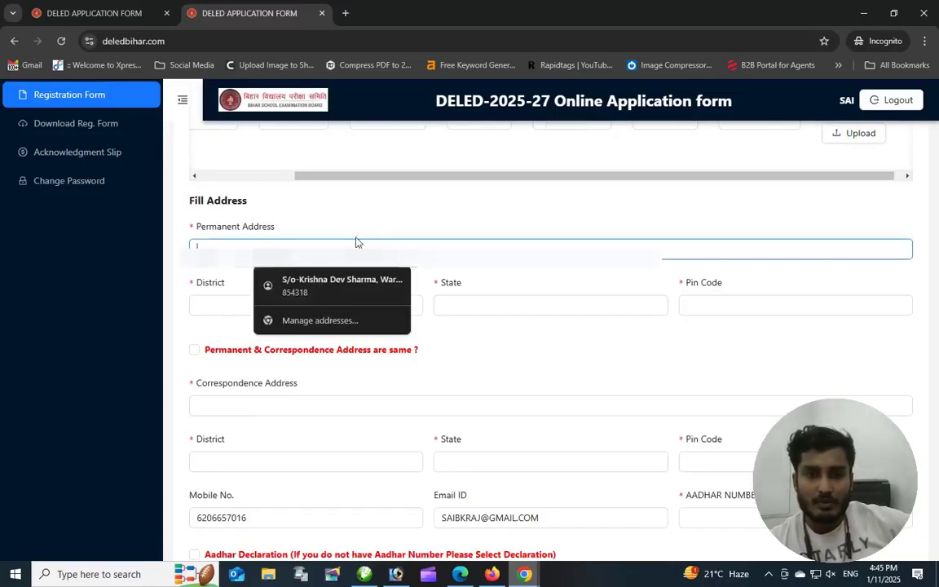
Tick 'Permanent & Correspondence Address are same?' and scroll to the photo and signature uploads.
scroll(381, 226, "down", 1)
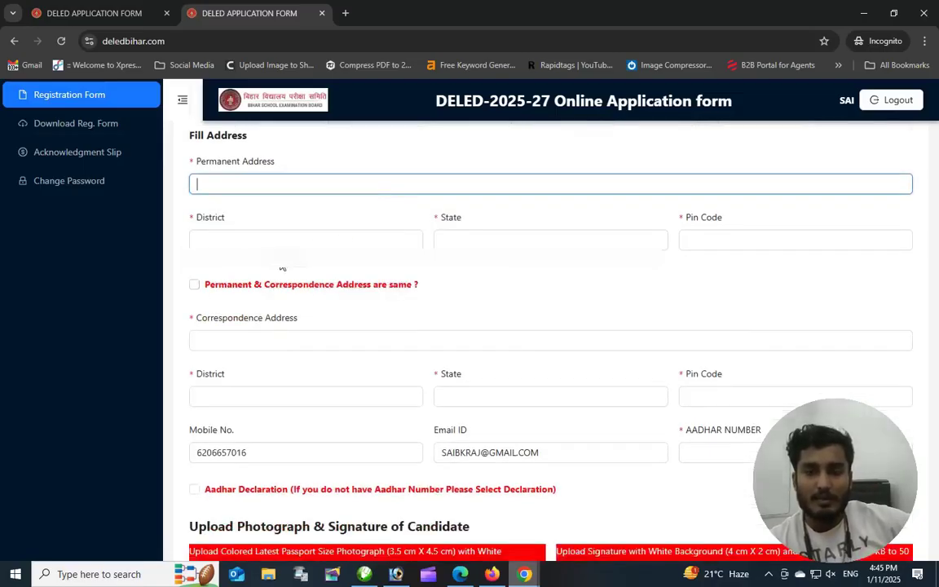
left_click(194, 287)
scroll(461, 291, "down", 1)
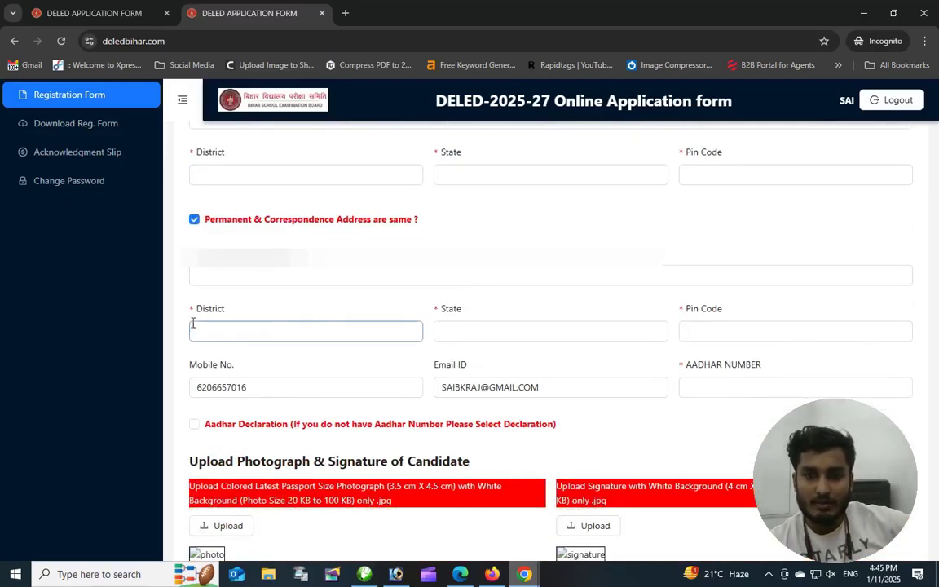
scroll(192, 323, "down", 2)
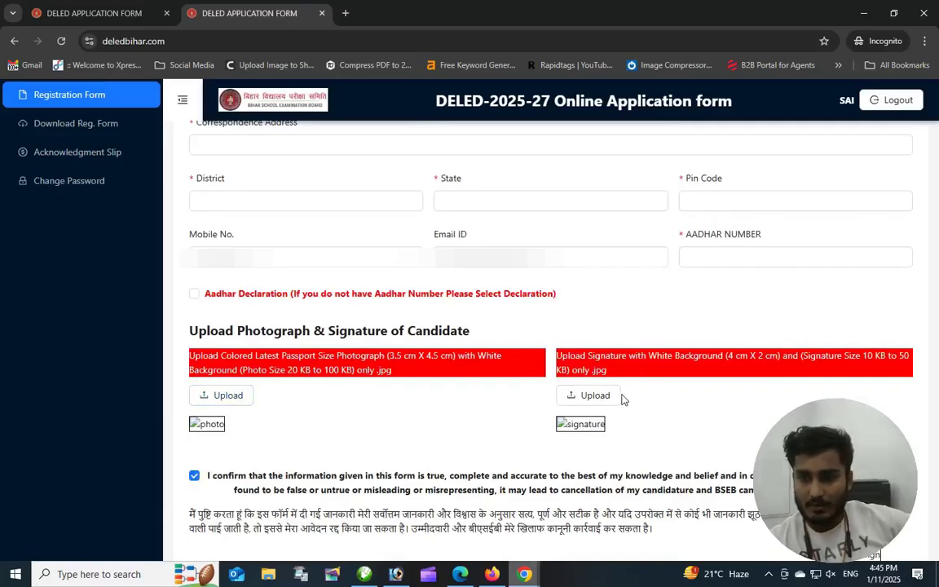
scroll(855, 370, "down", 1)
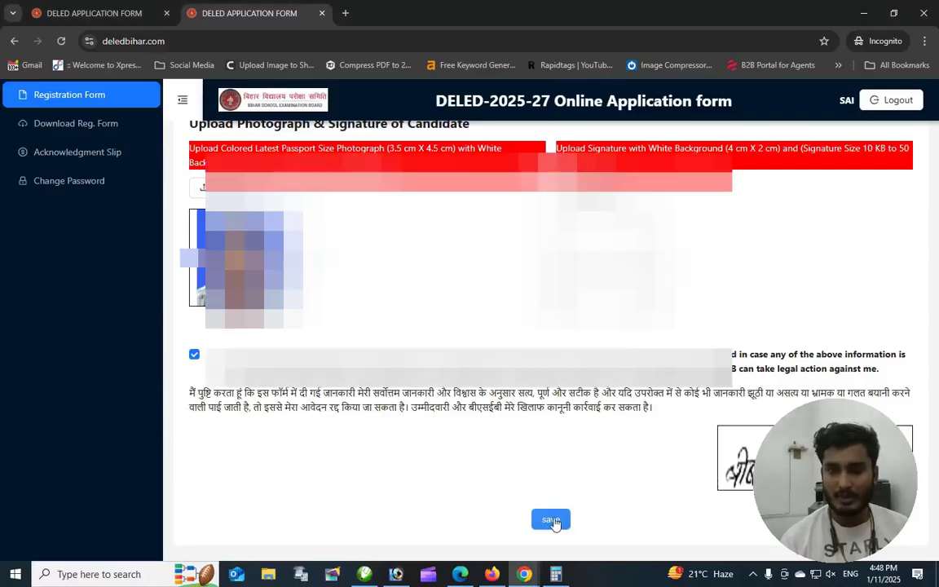
left_click(551, 520)
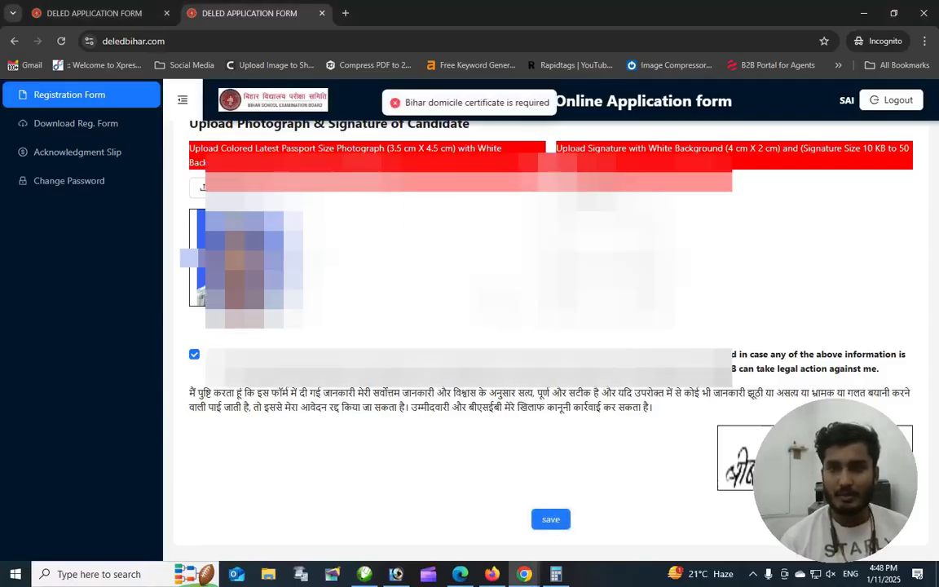
scroll(828, 371, "up", 15)
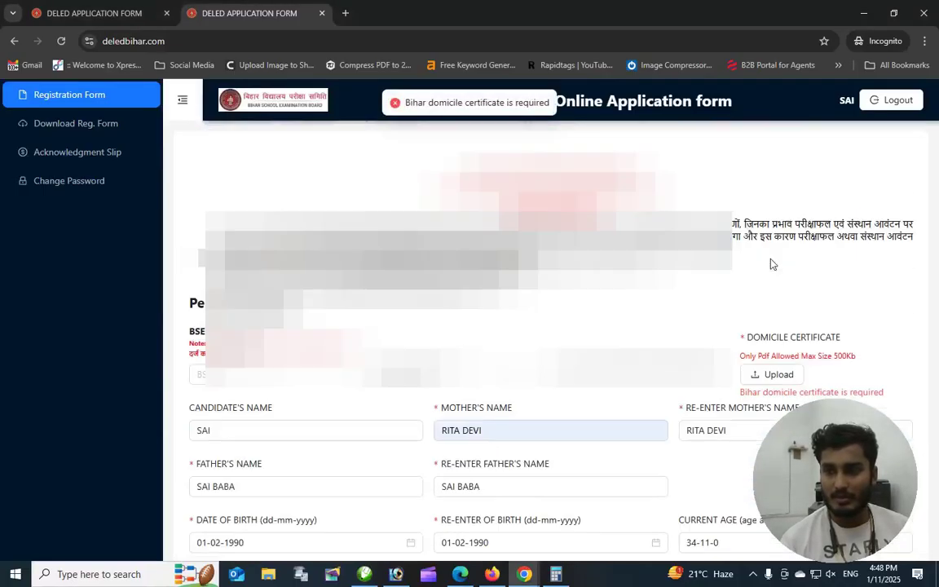
scroll(771, 235, "down", 3)
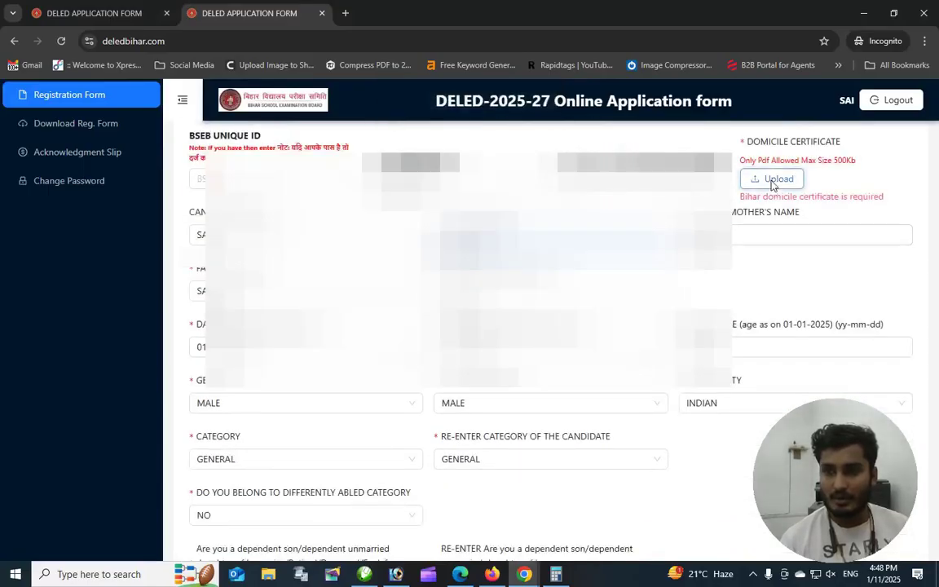
left_click(771, 179)
left_click(403, 106)
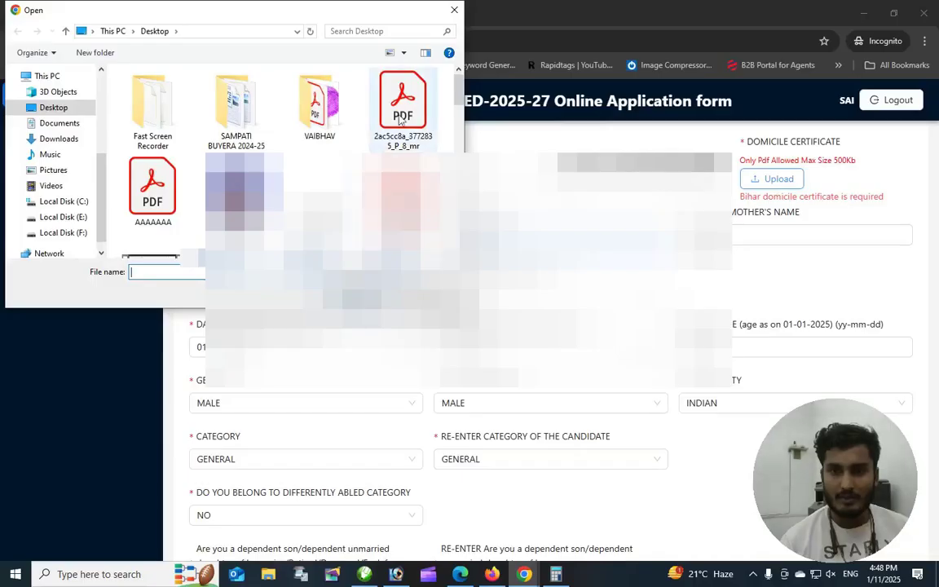
key("Return")
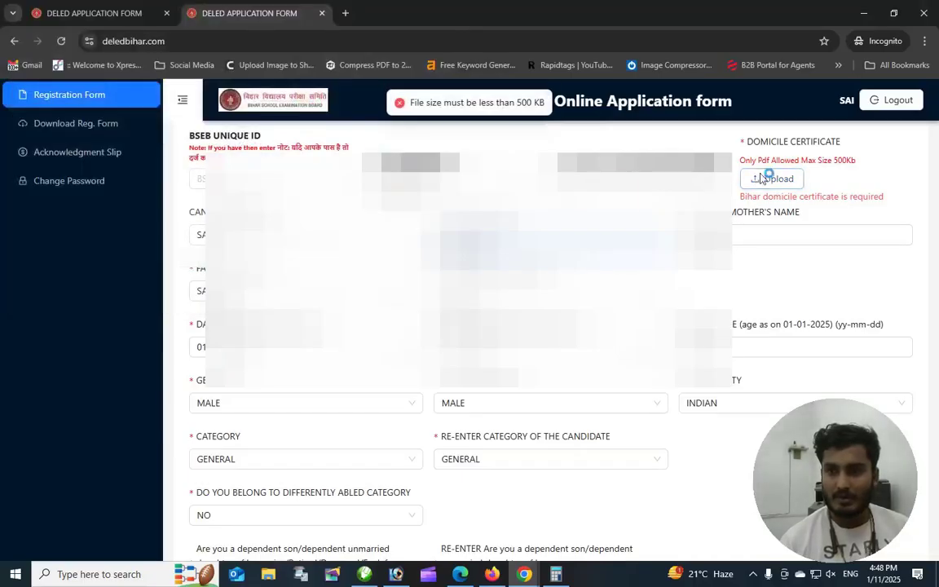
left_click(770, 177)
scroll(277, 147, "down", 2)
scroll(233, 141, "down", 3)
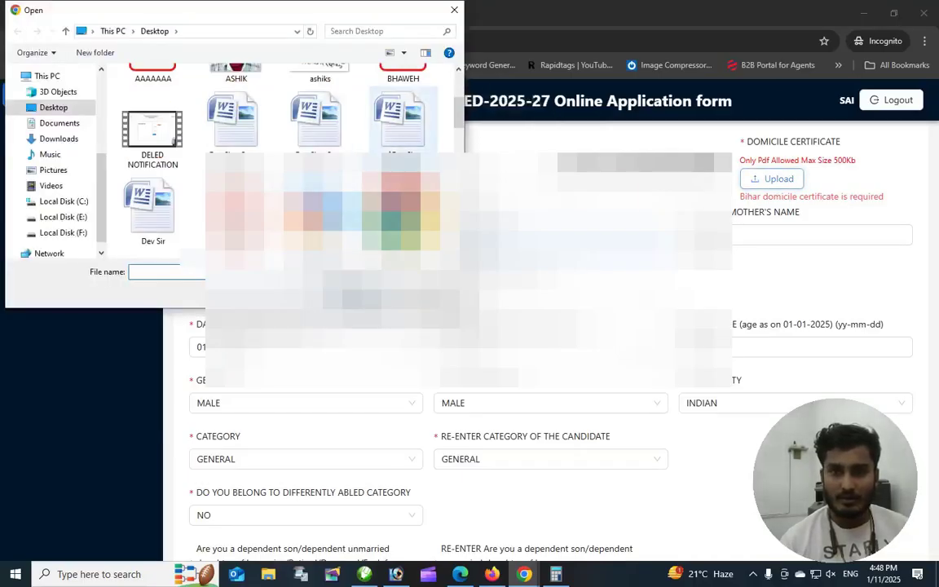
left_click(152, 249)
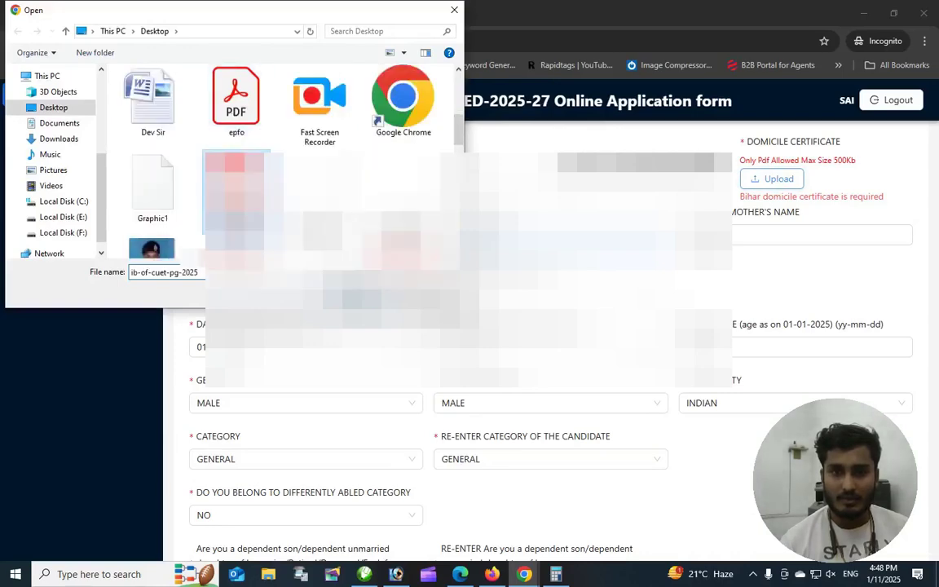
key("Return")
left_click(774, 180)
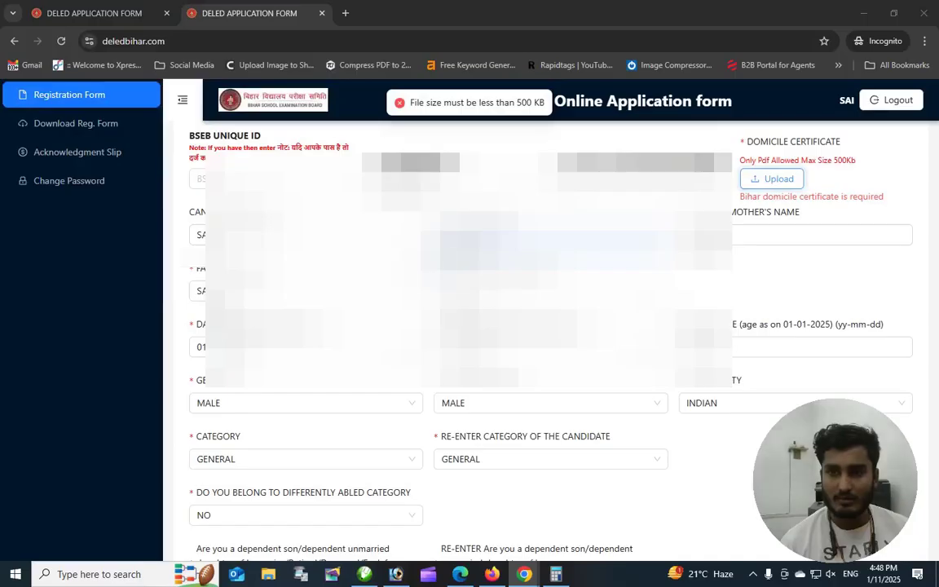
key("e")
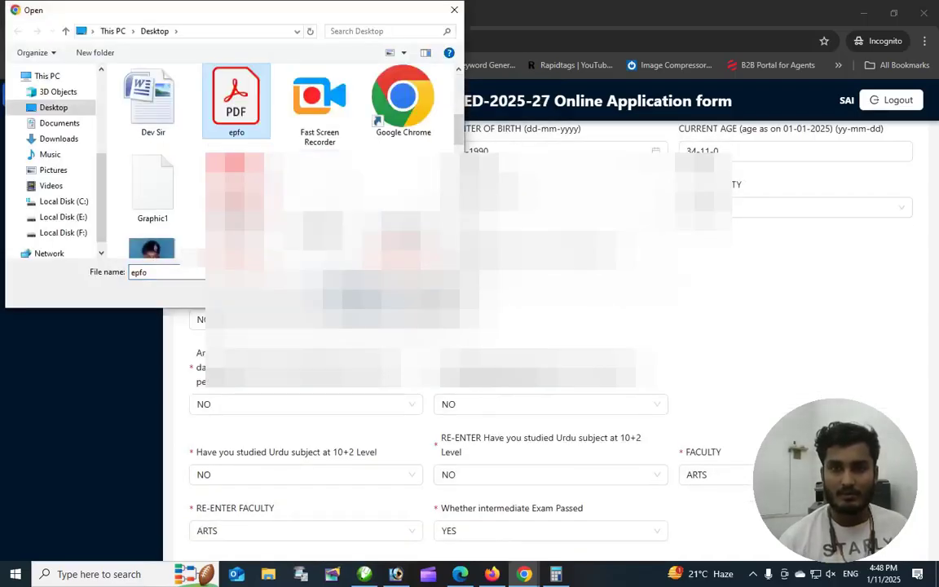
key("r")
key("Return")
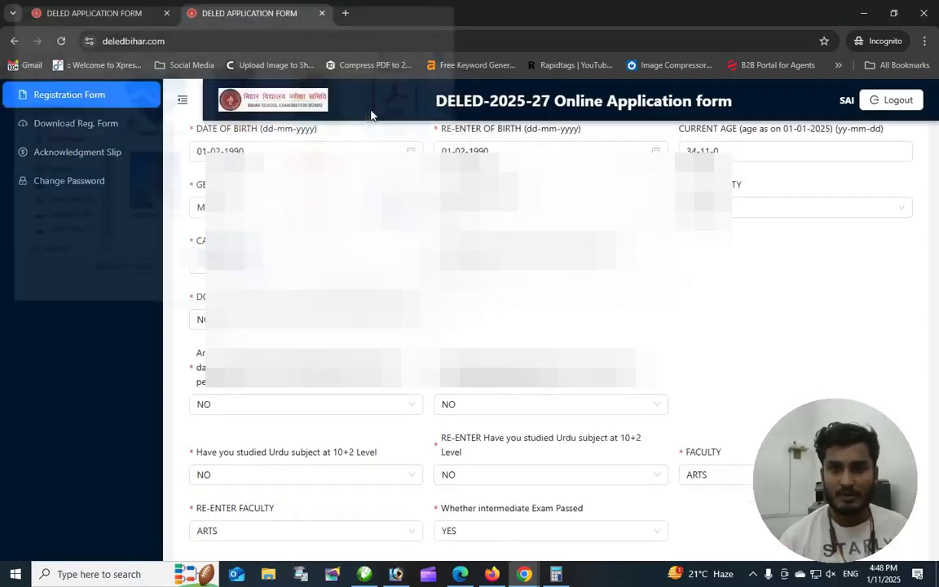
scroll(550, 326, "up", 5)
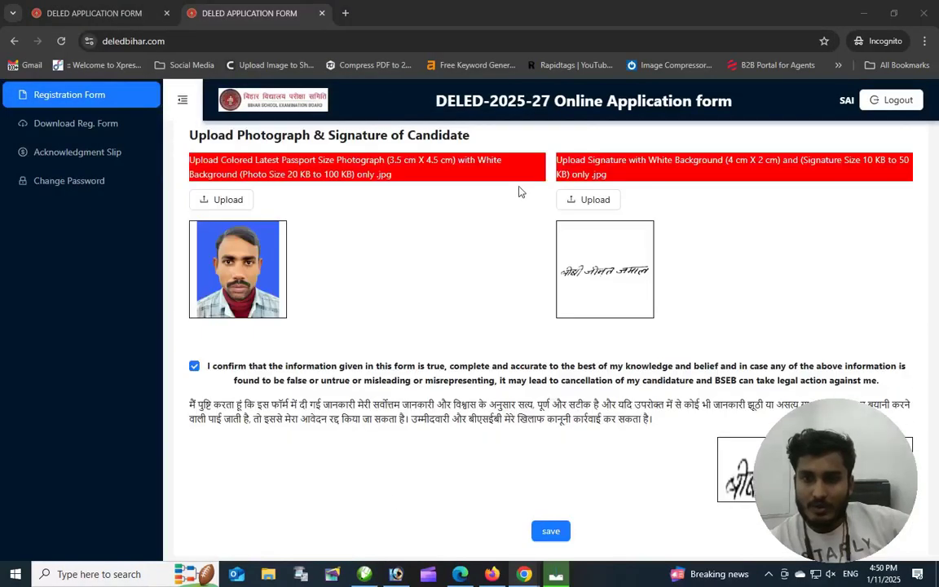
Save the form, choose the no-Aadhar option when flagged, and save again to submit.
scroll(519, 192, "down", 1)
left_click(553, 522)
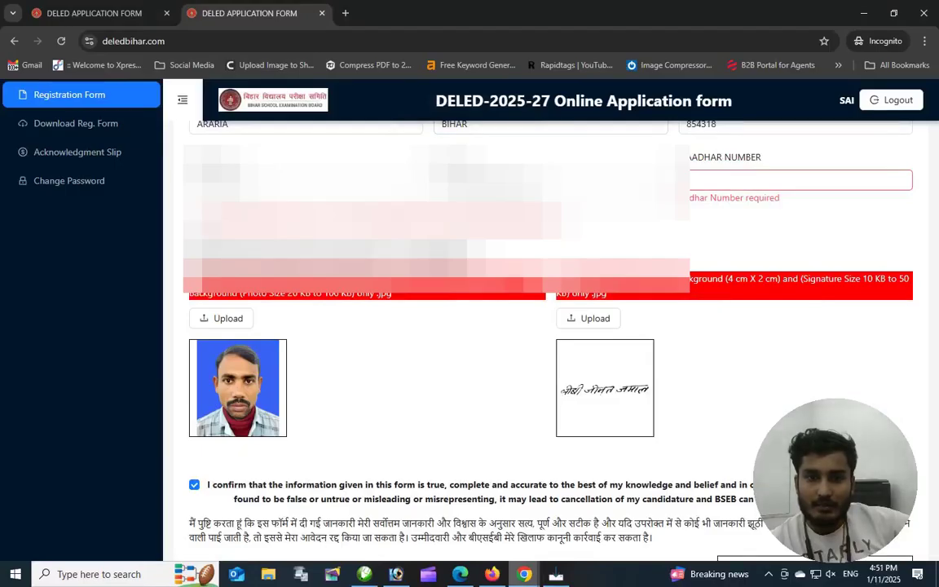
left_click(452, 242)
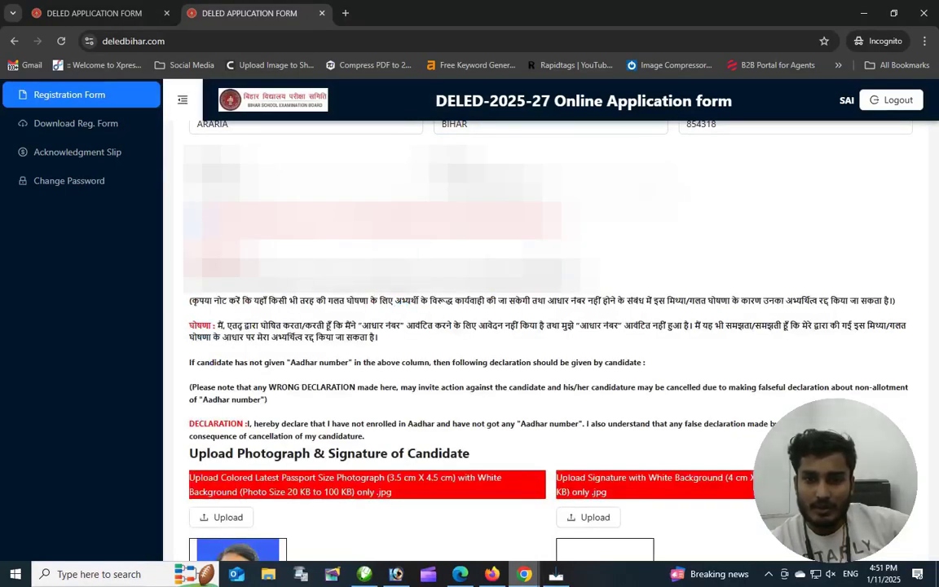
scroll(510, 377, "down", 4)
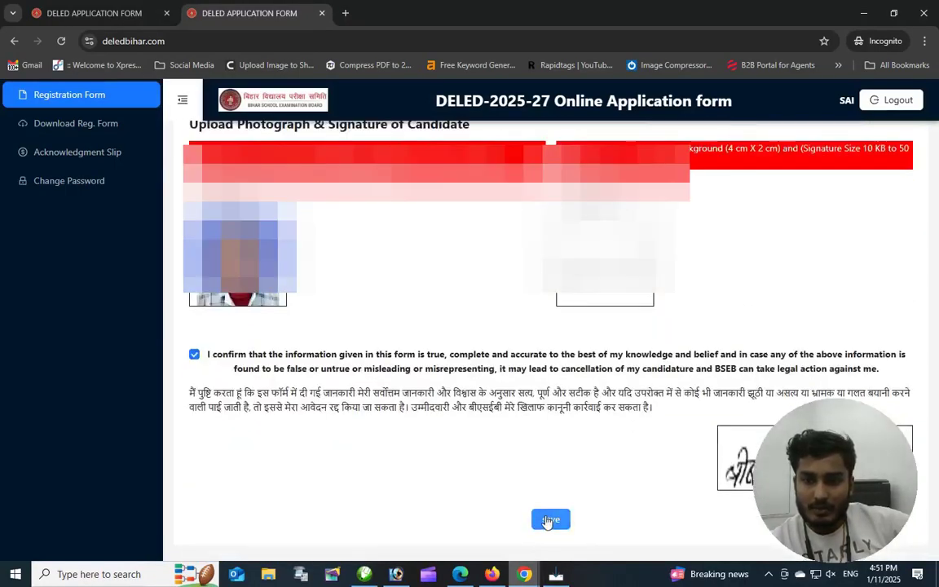
left_click(550, 519)
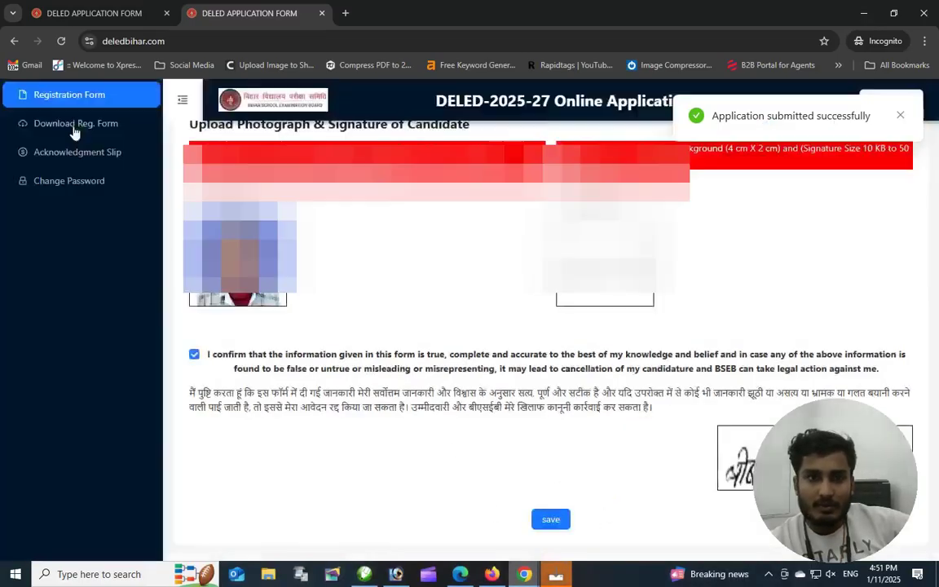
Review the Download Reg. Form preview, then proceed to pay the 960.00 fee via SabPaisa.
left_click(74, 126)
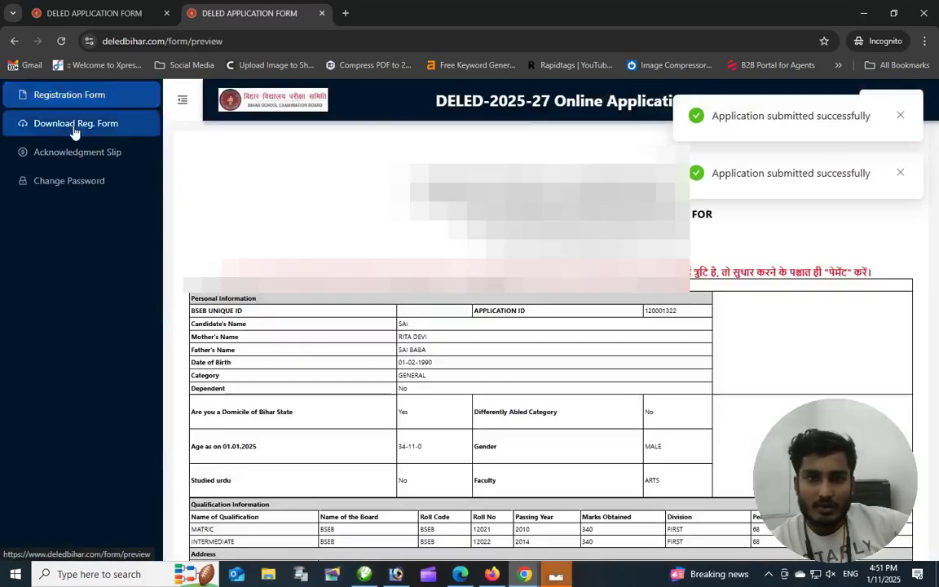
scroll(522, 326, "down", 1)
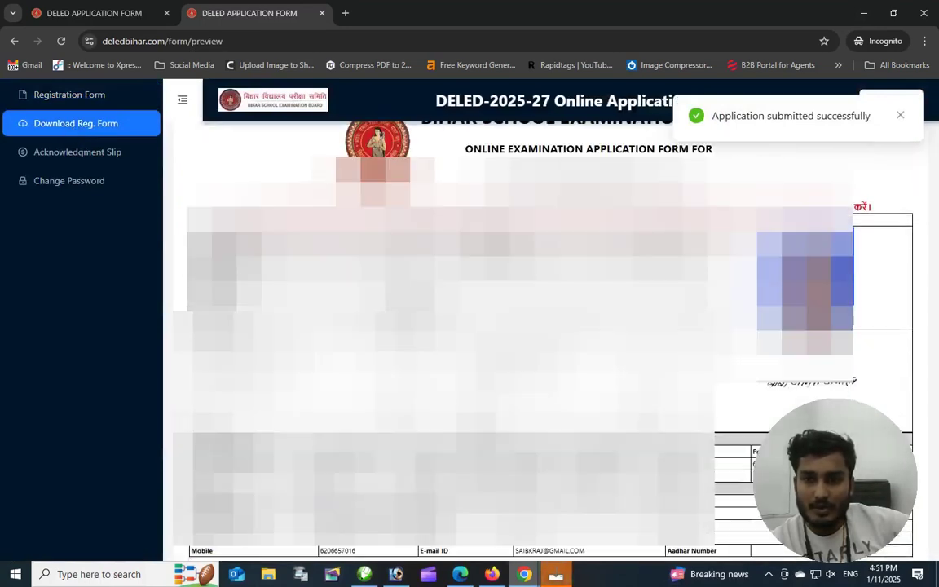
scroll(542, 335, "down", 15)
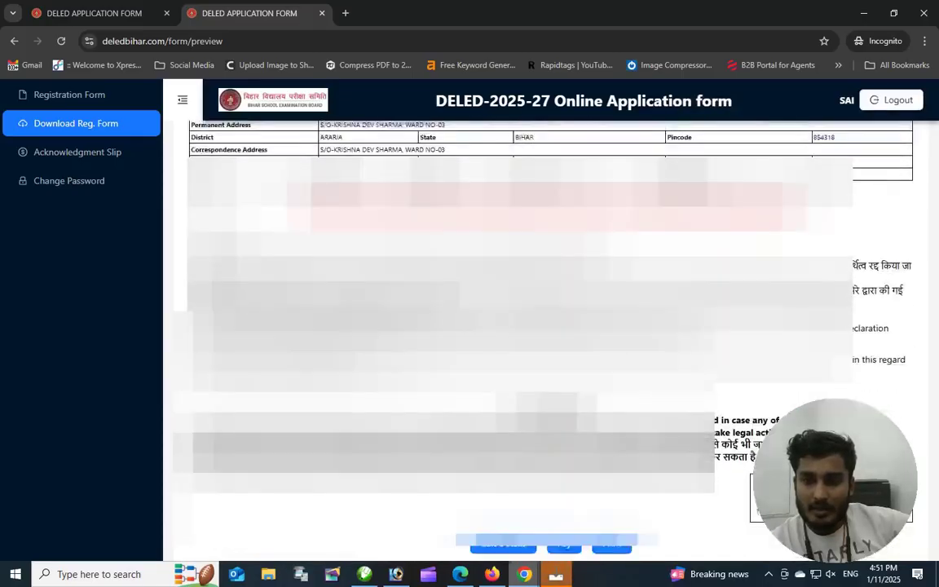
scroll(542, 335, "down", 1)
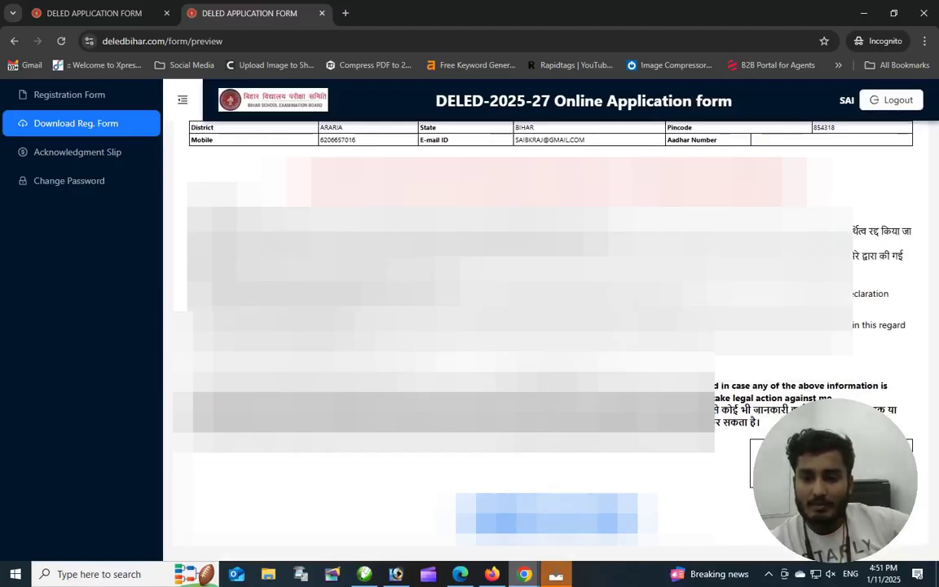
left_click(558, 513)
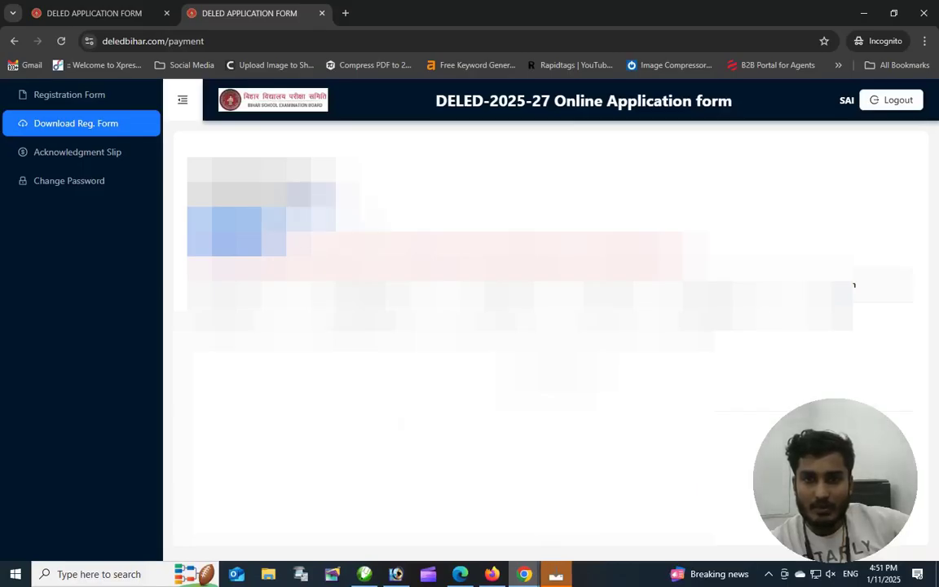
left_click(253, 231)
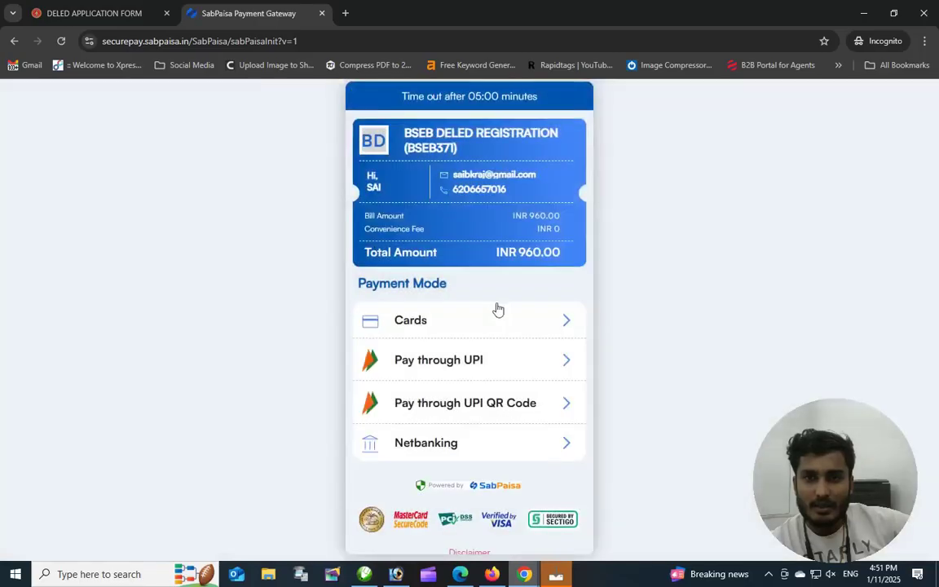
Switch the payment mode to UPI QR Code and generate the QR for INR 973.00.
left_click(397, 326)
left_click(489, 257)
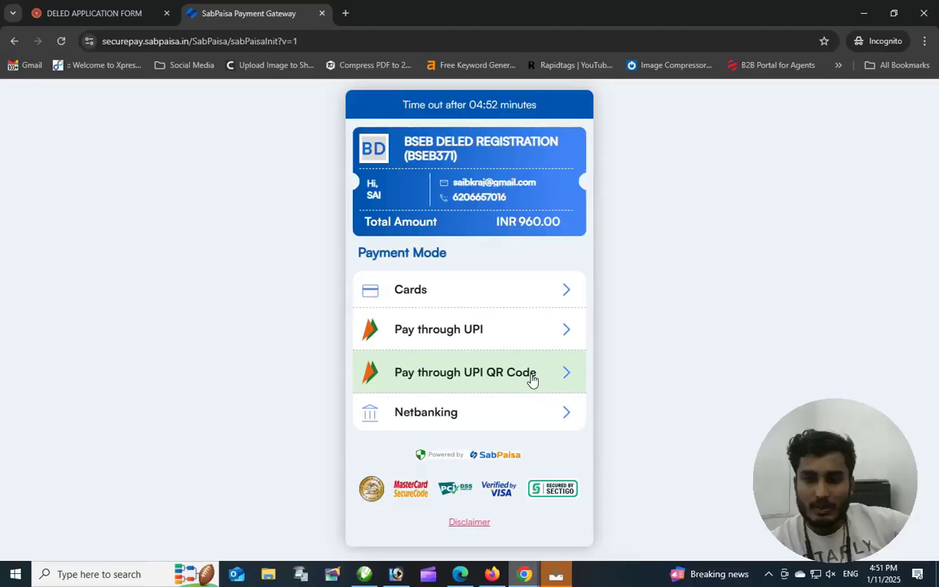
left_click(492, 376)
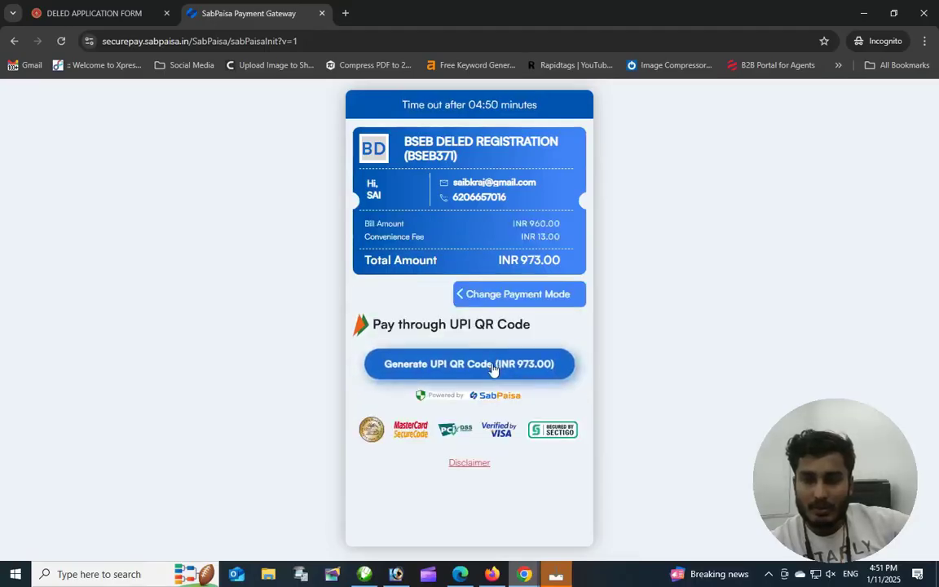
left_click(493, 368)
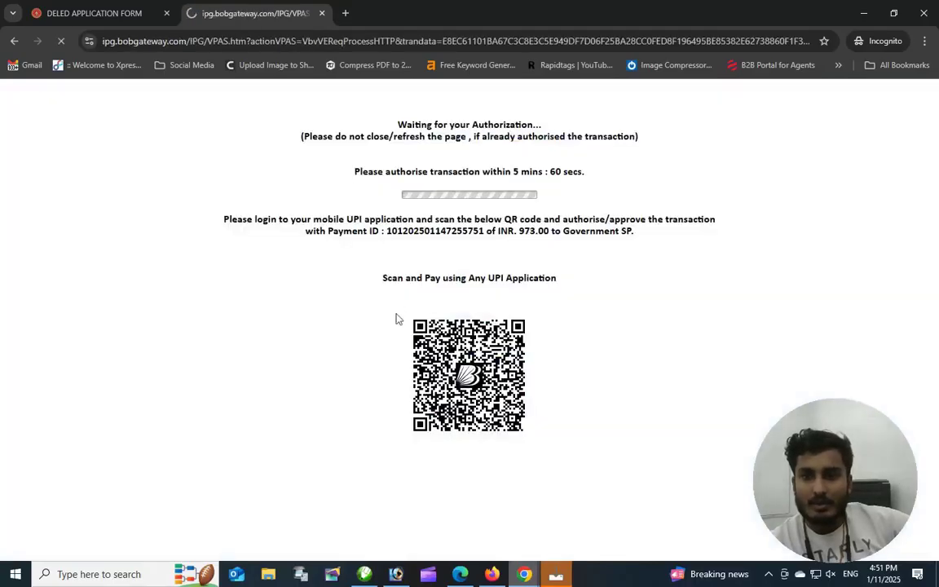